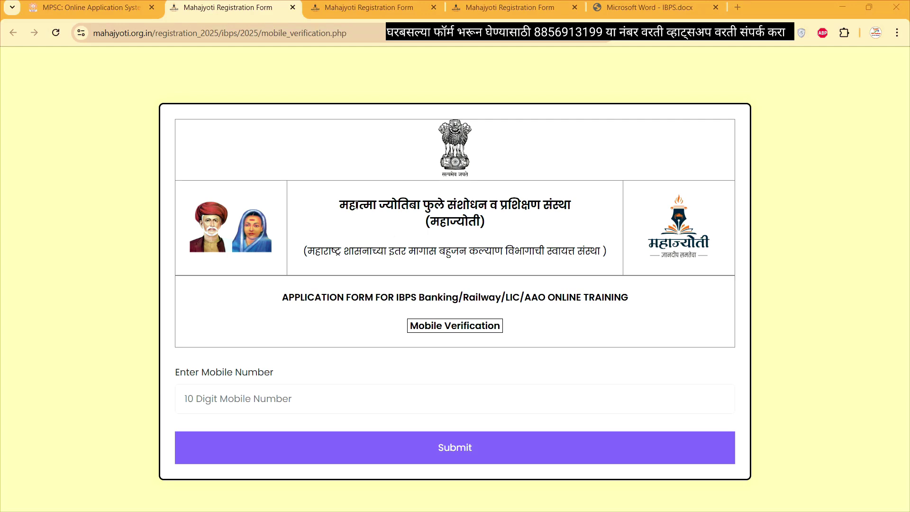
Review the scheme benefits in the IBPS notice and the heading of the IBPS Banking/Railway/LIC/AAO application form.
left_click_drag(339, 205, 533, 220)
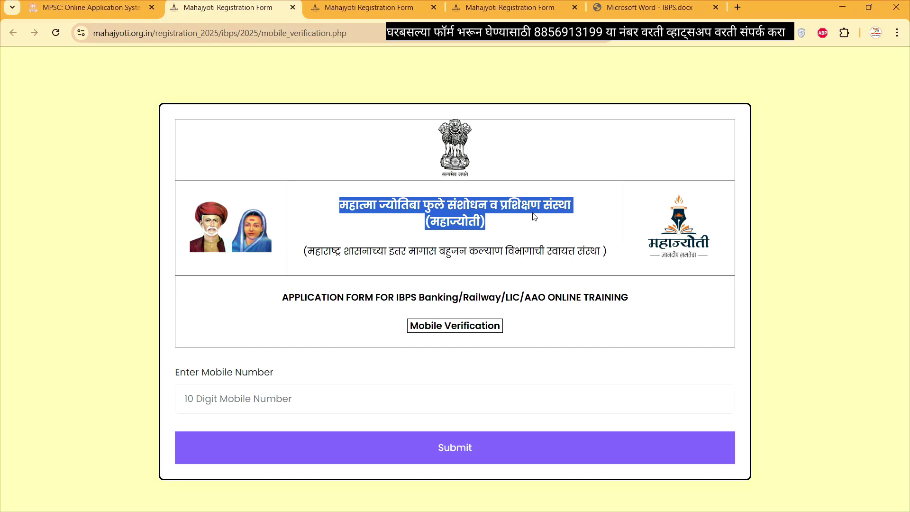
left_click(630, 7)
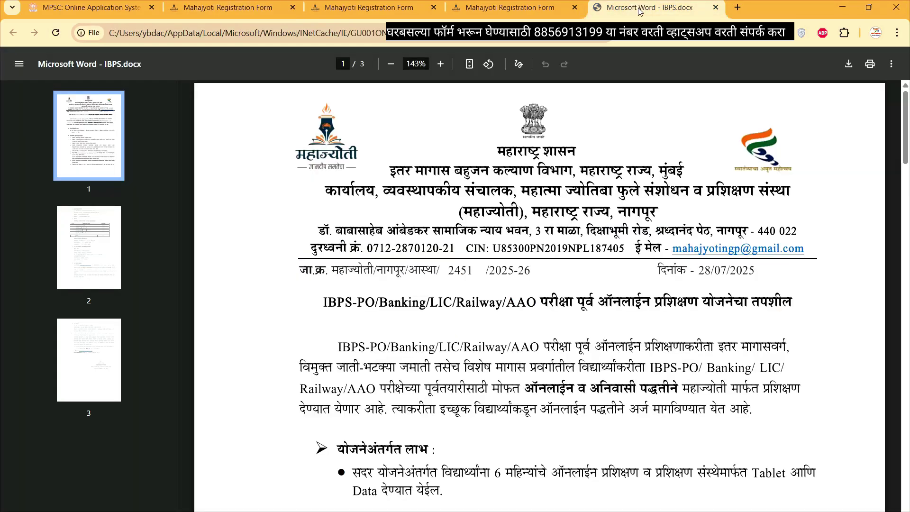
scroll(618, 163, "down", 4)
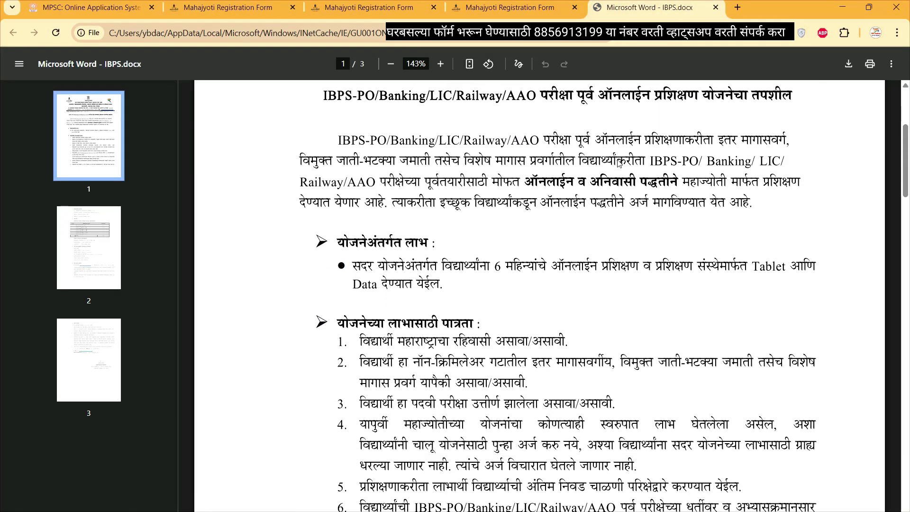
left_click_drag(355, 264, 528, 260)
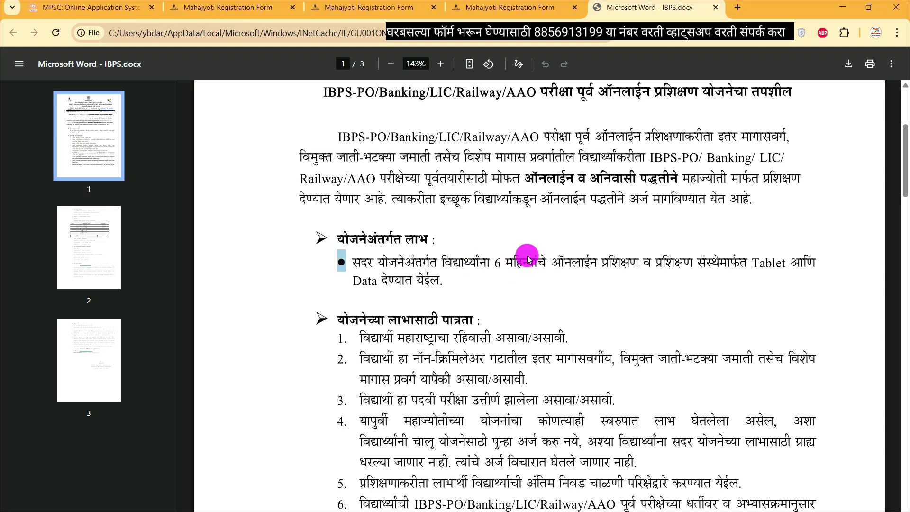
left_click(216, 8)
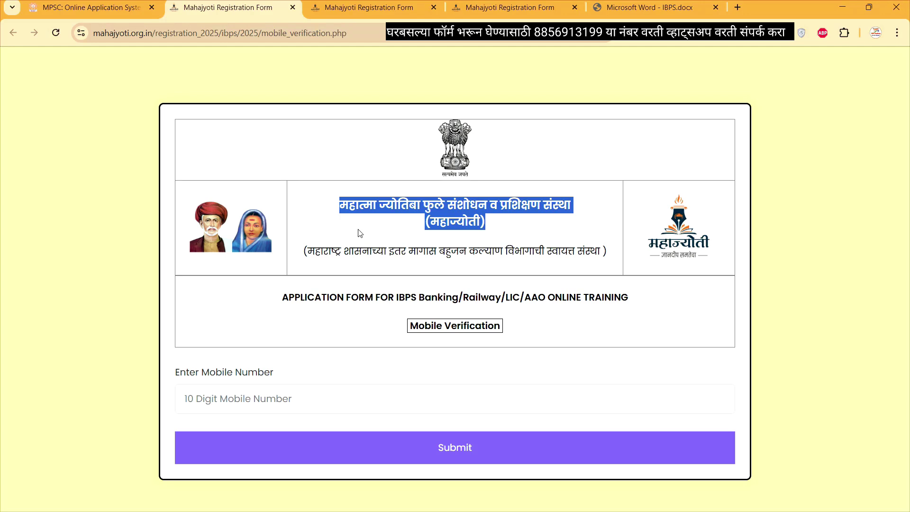
left_click(505, 233)
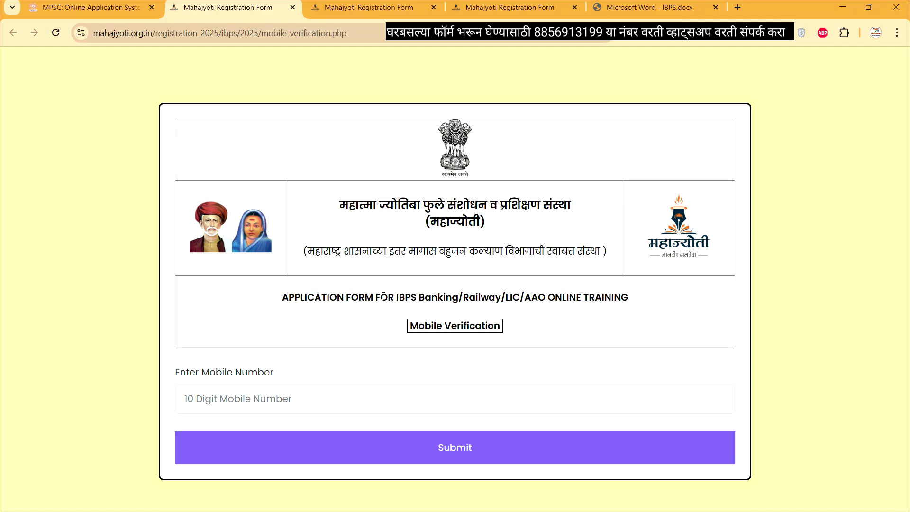
left_click_drag(395, 297, 547, 297)
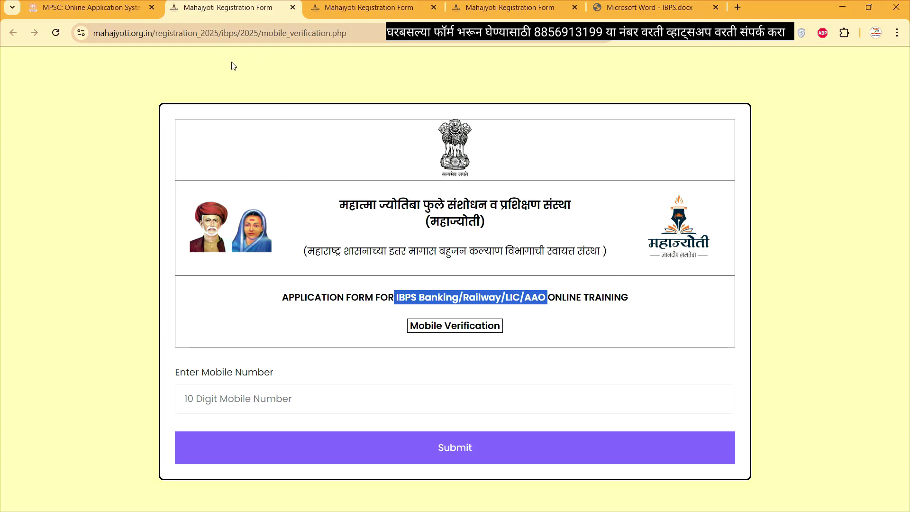
Compare the headings of the SSC-CGL, Maharashtra Engineering Services and IBPS application forms.
left_click(357, 11)
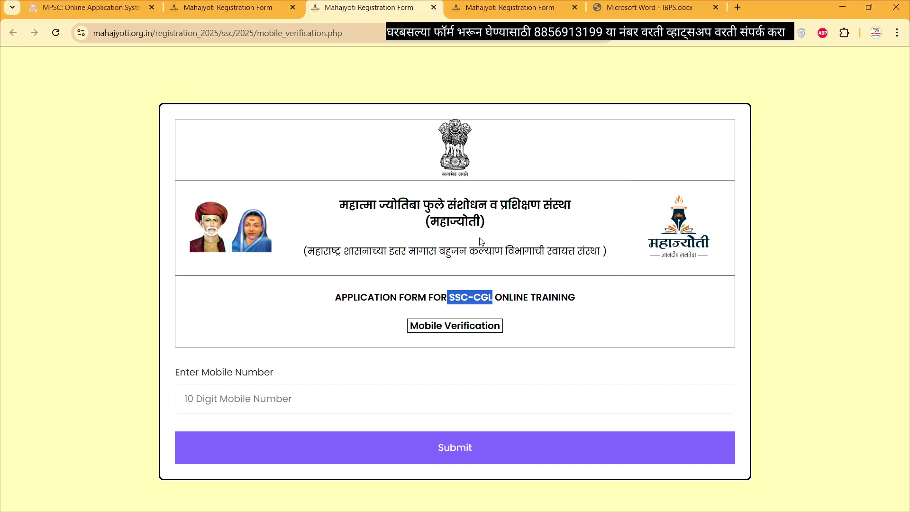
left_click(486, 9)
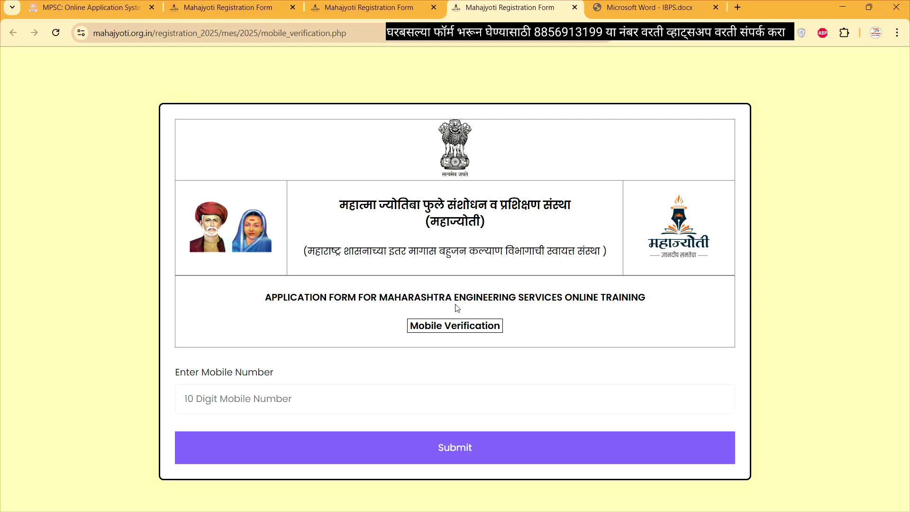
left_click(234, 8)
left_click(386, 340)
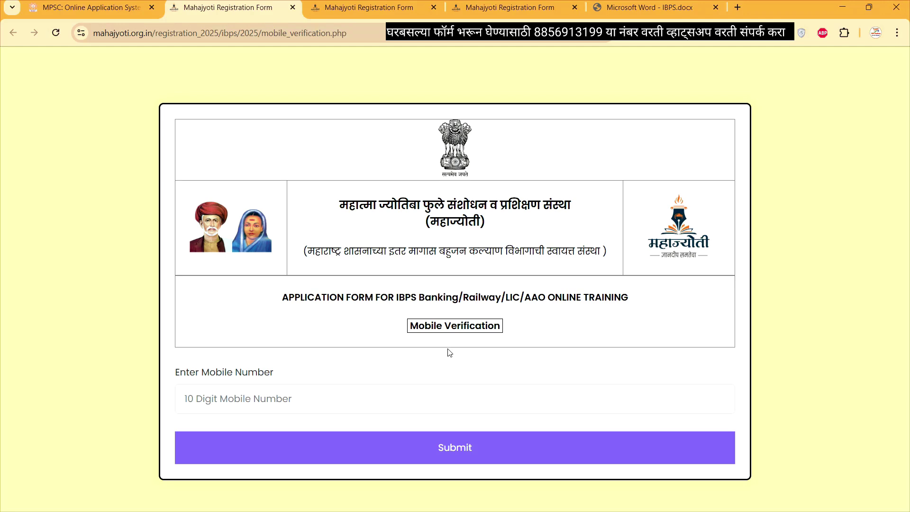
left_click(366, 9)
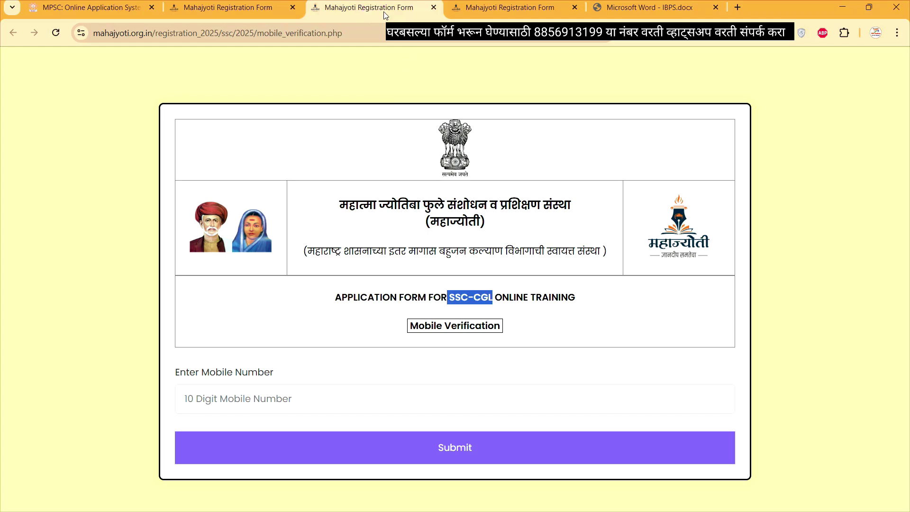
left_click(467, 12)
left_click(232, 14)
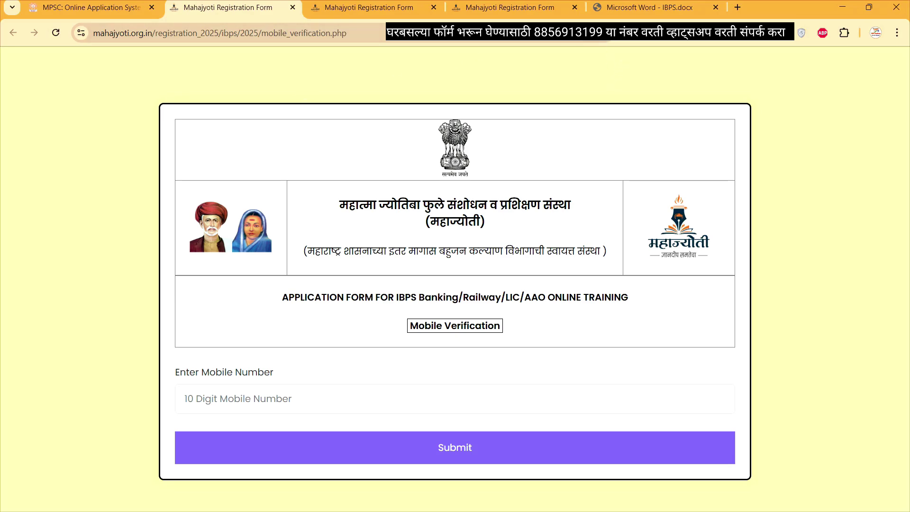
Look over the beginning of the IBPS notice and return to the IBPS application form.
left_click(654, 7)
scroll(449, 199, "up", 4)
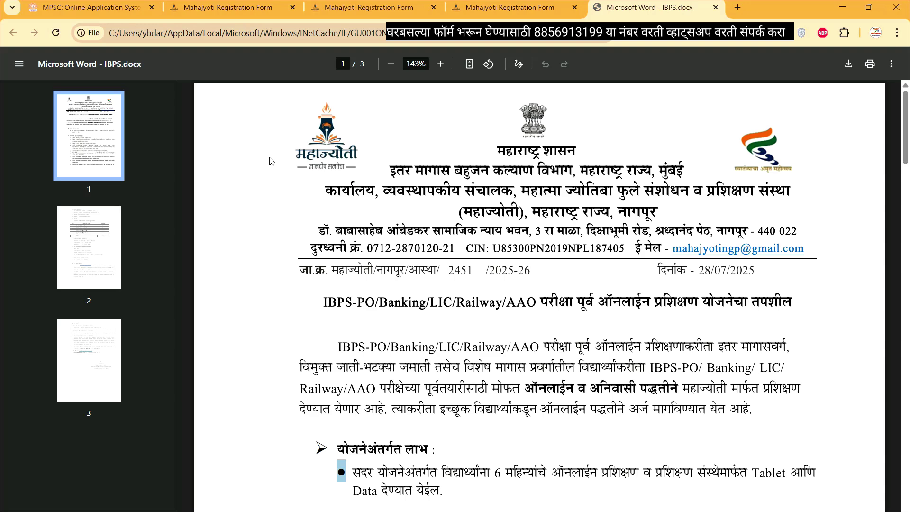
left_click(241, 11)
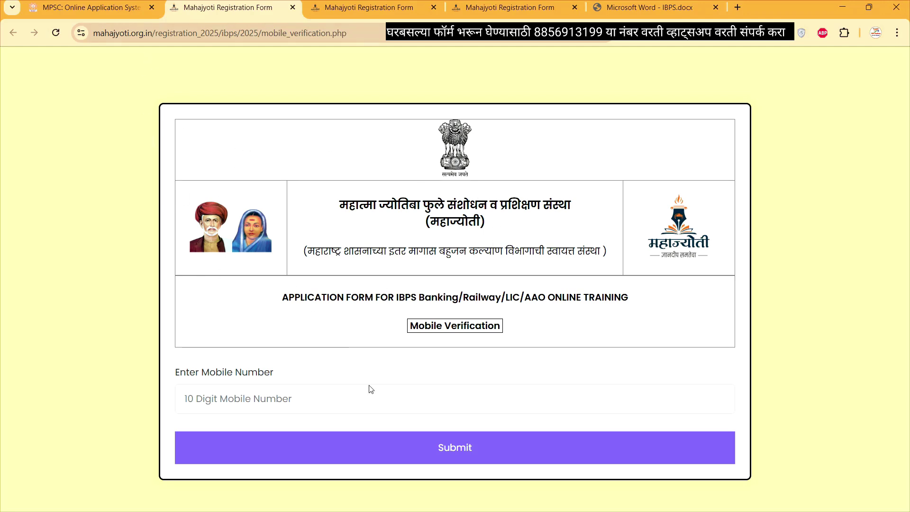
Examine the mobile number and OTP fields of the mobile verification form.
left_click_drag(250, 373, 184, 371)
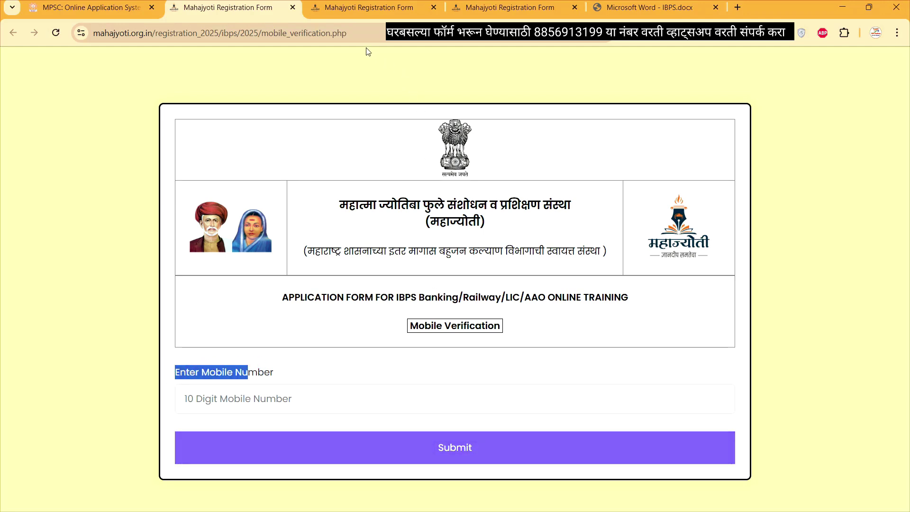
left_click(349, 37)
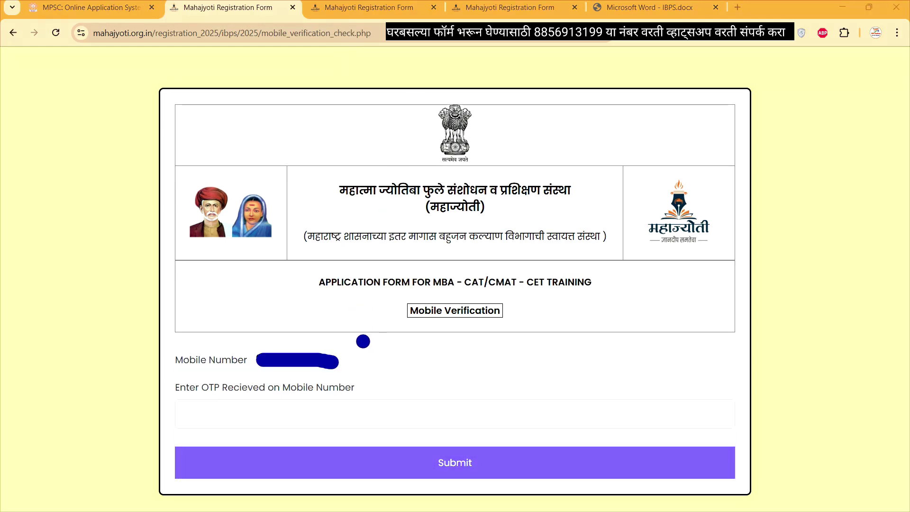
left_click_drag(370, 359, 464, 327)
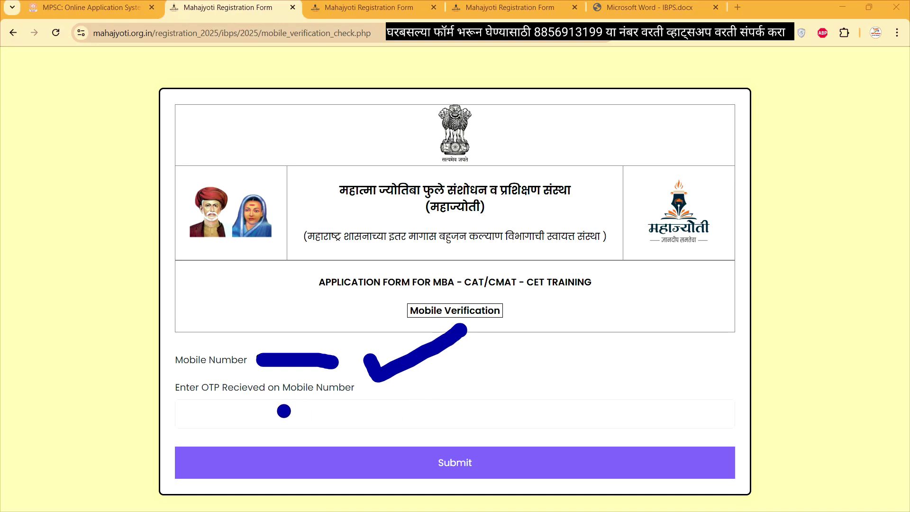
left_click_drag(262, 411, 318, 413)
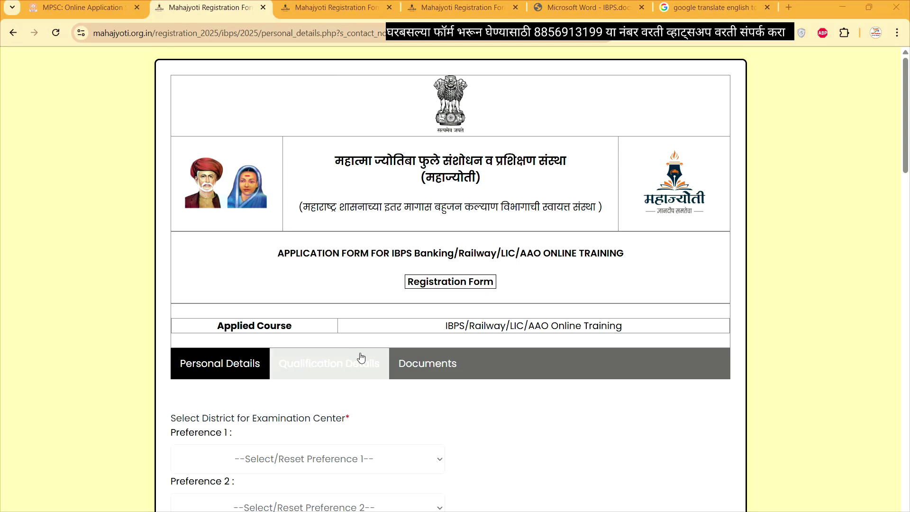
Check the applied course and choose Nashik as the first examination center preference.
left_click_drag(430, 328, 642, 333)
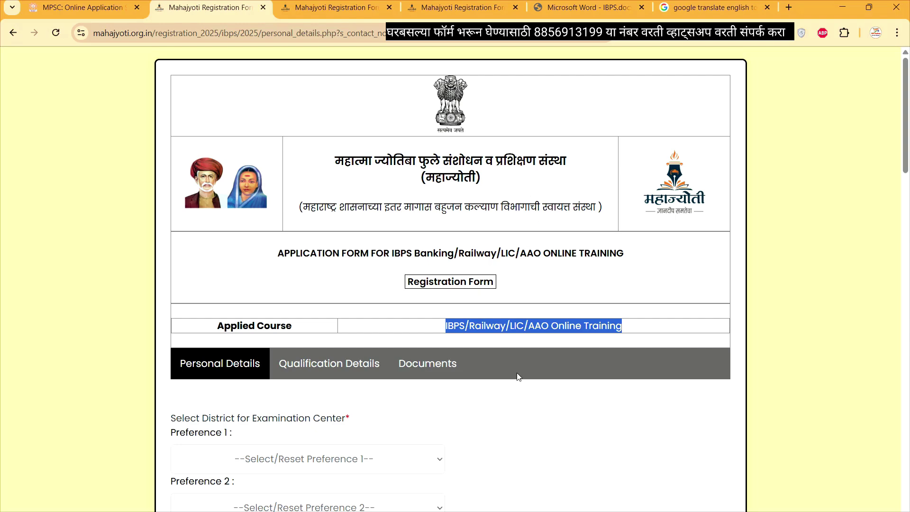
left_click(538, 410)
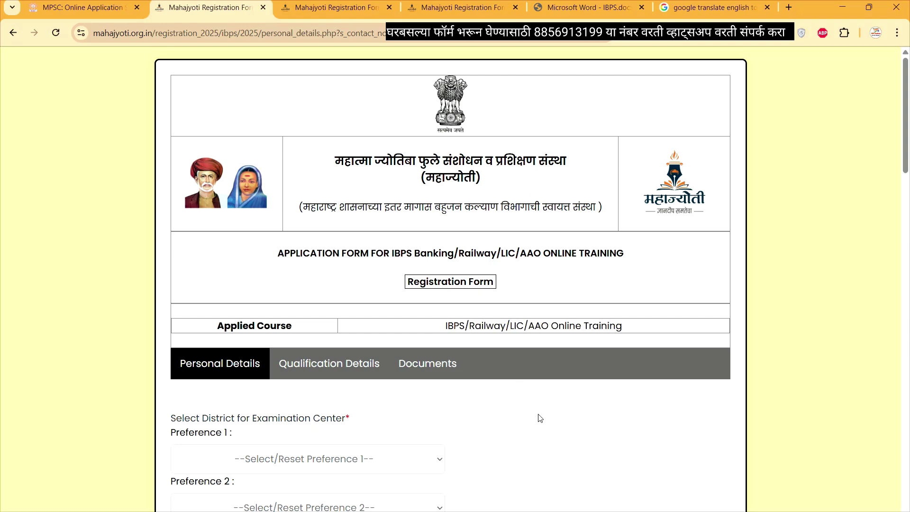
scroll(536, 432, "down", 3)
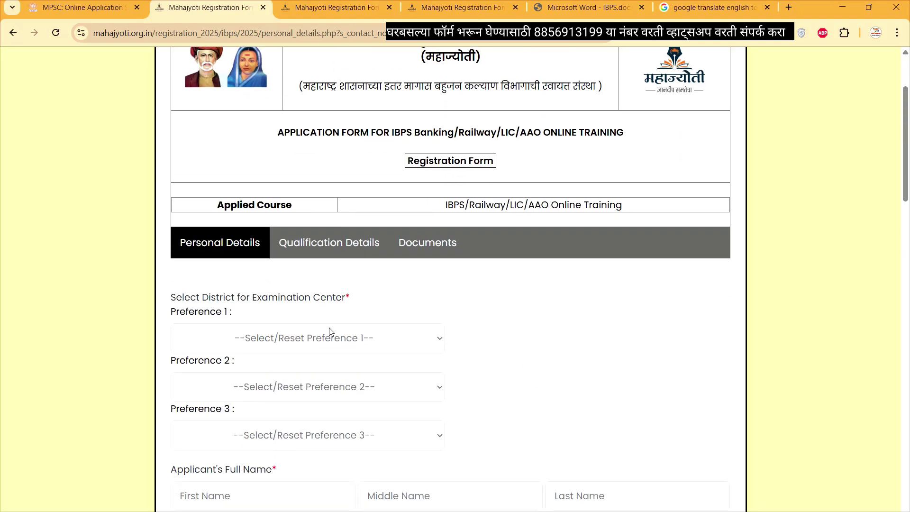
left_click(375, 339)
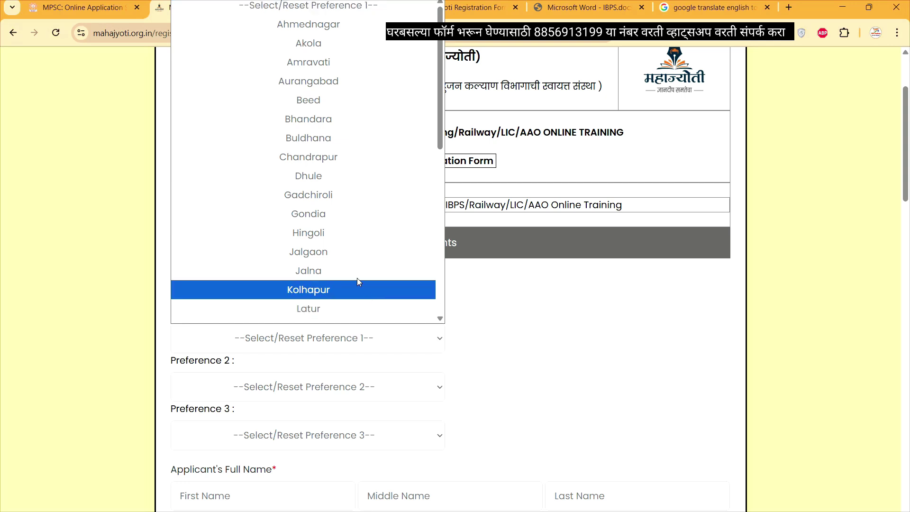
scroll(349, 264, "down", 5)
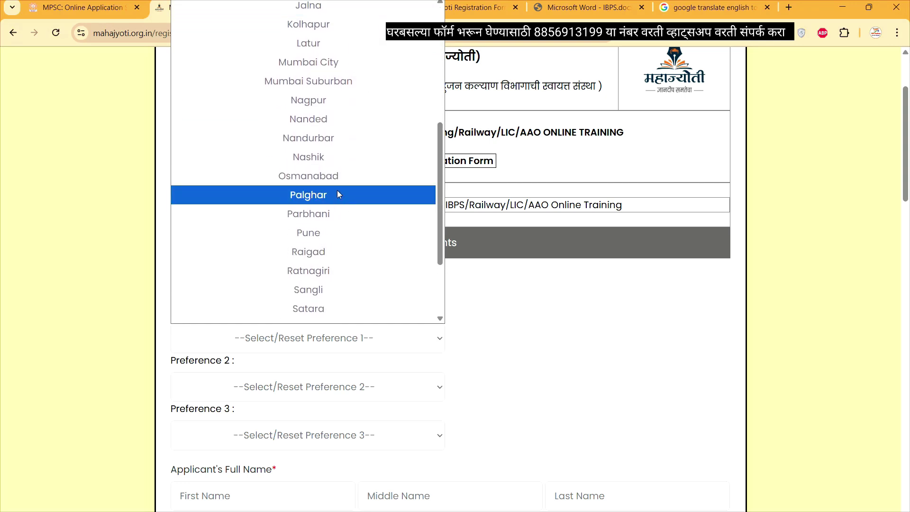
left_click(310, 157)
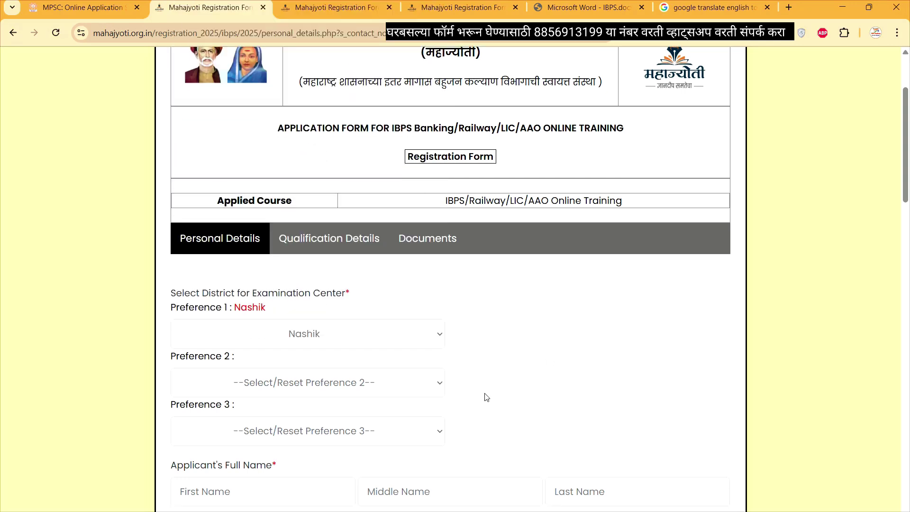
Set the second examination center preference to Mumbai City and the third to Pune.
scroll(474, 389, "down", 1)
left_click(422, 351)
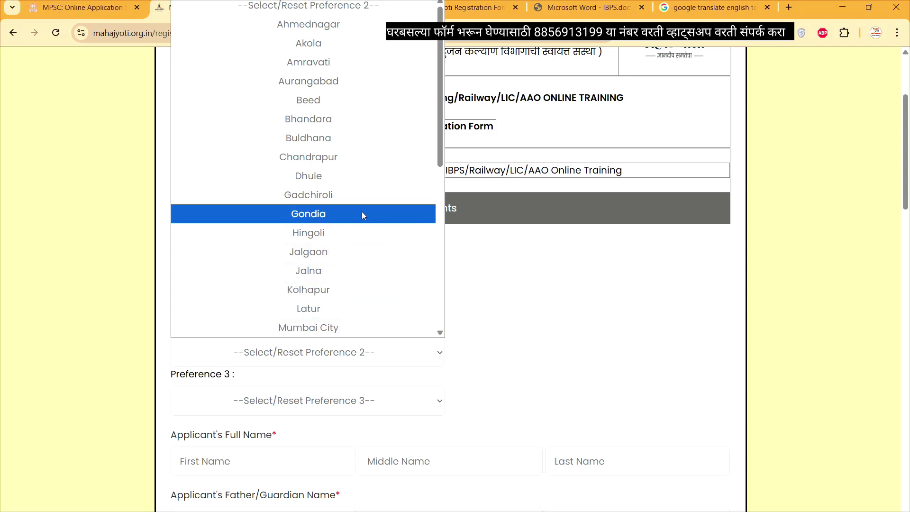
scroll(360, 282, "down", 4)
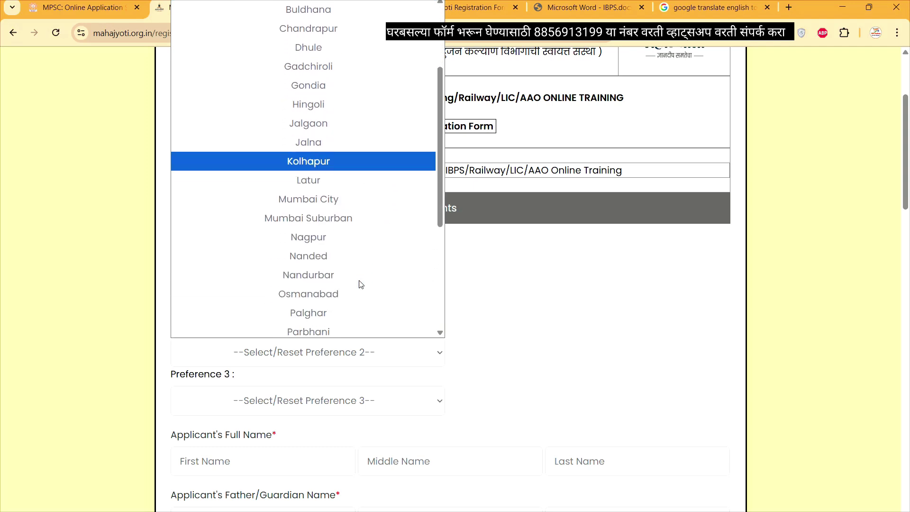
left_click(325, 136)
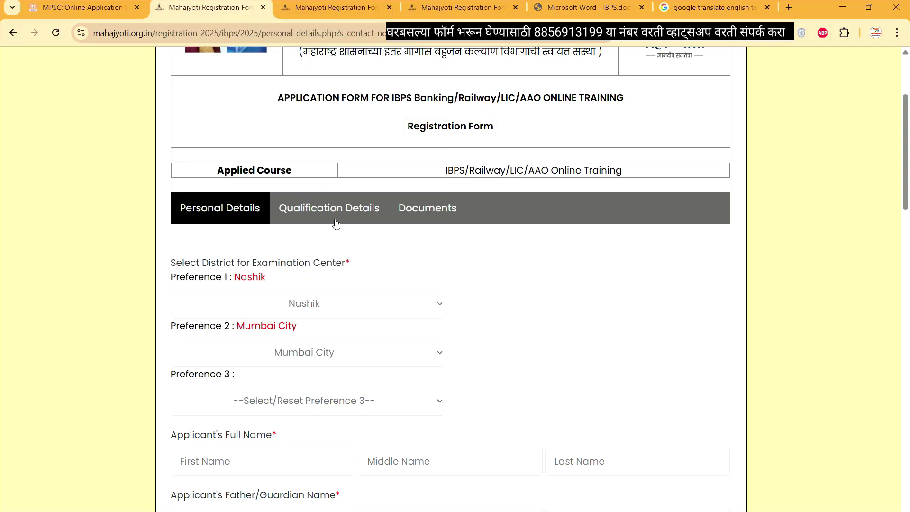
left_click(326, 403)
type("pu")
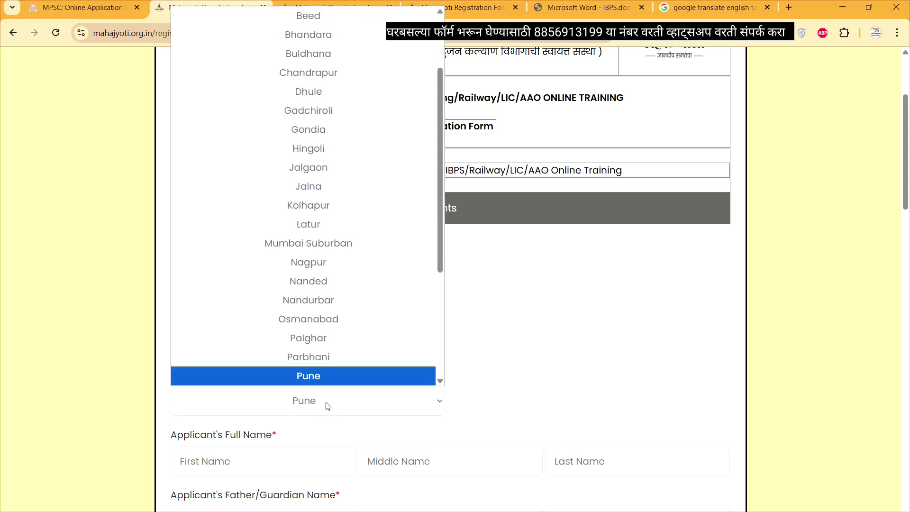
key("Return")
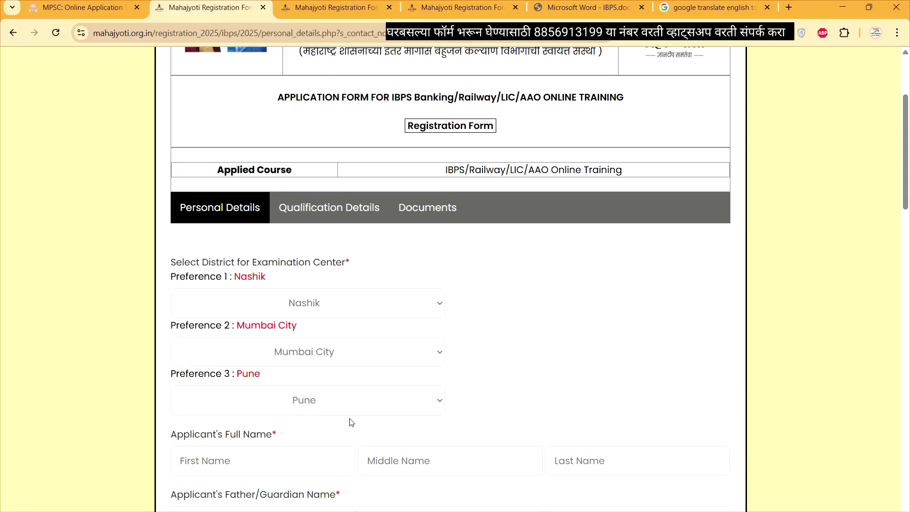
Review the fields for the applicant's full name and the father's or guardian's name.
scroll(351, 421, "down", 2)
left_click_drag(190, 315, 280, 314)
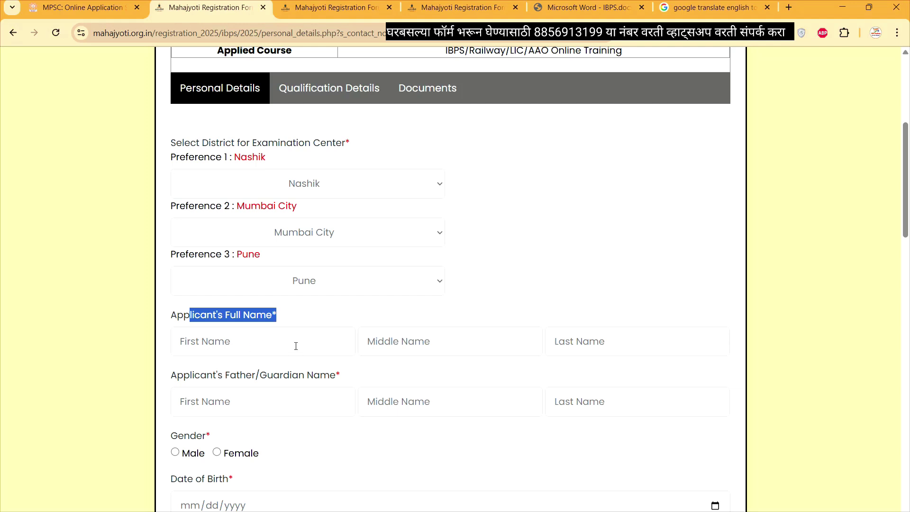
left_click_drag(200, 375, 322, 377)
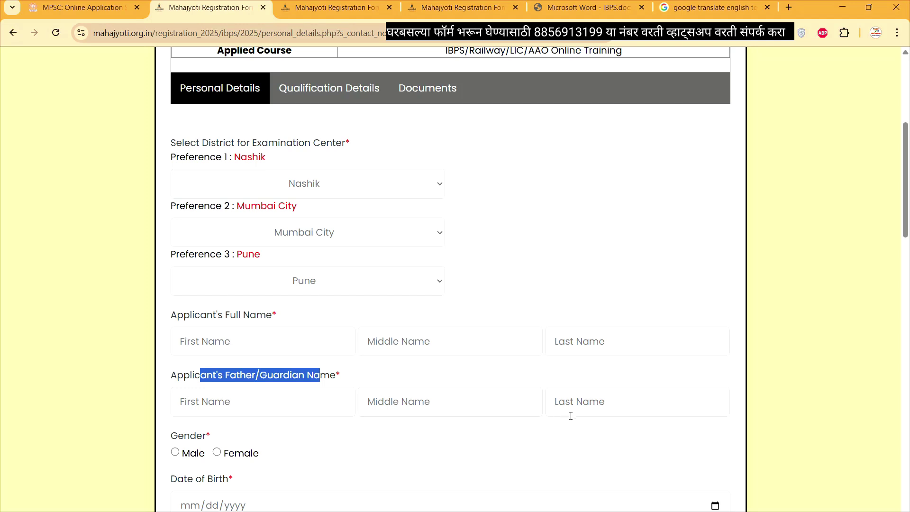
Set the applicant's gender to Male and pick the date of birth from the calendar.
scroll(570, 416, "down", 3)
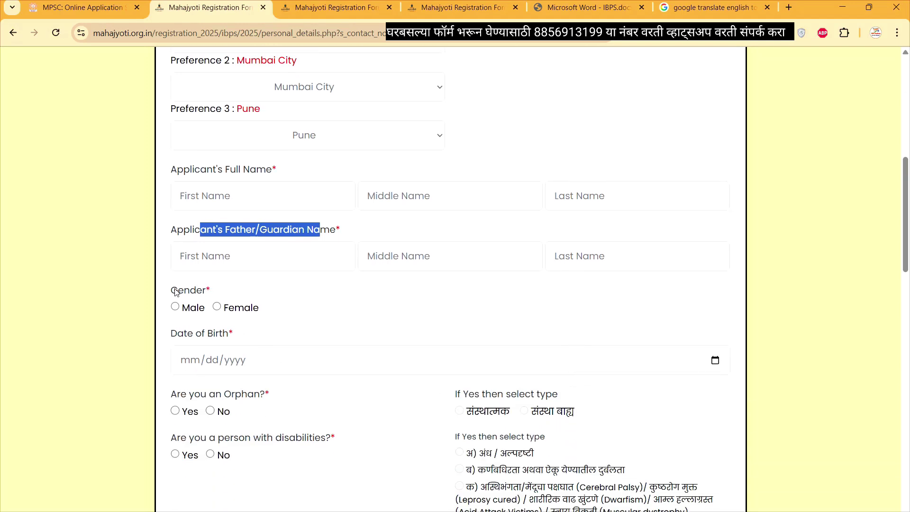
left_click(175, 307)
left_click(715, 363)
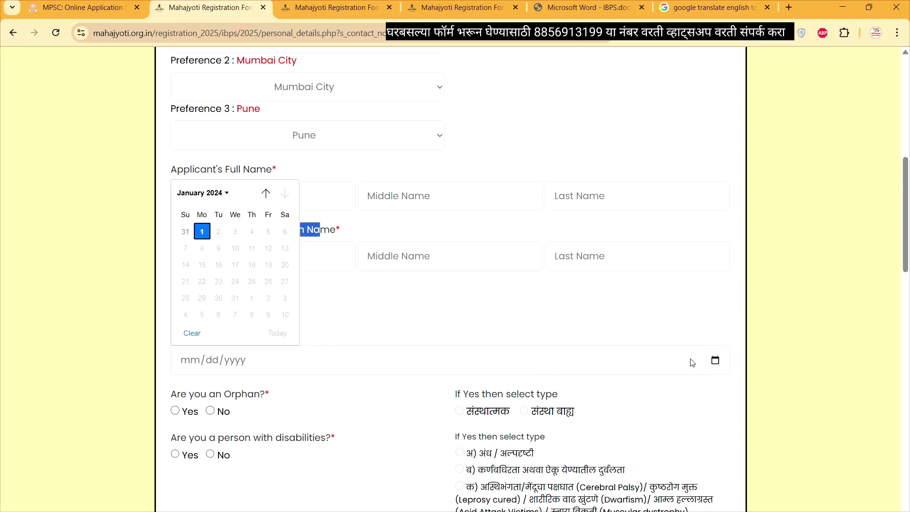
left_click(198, 189)
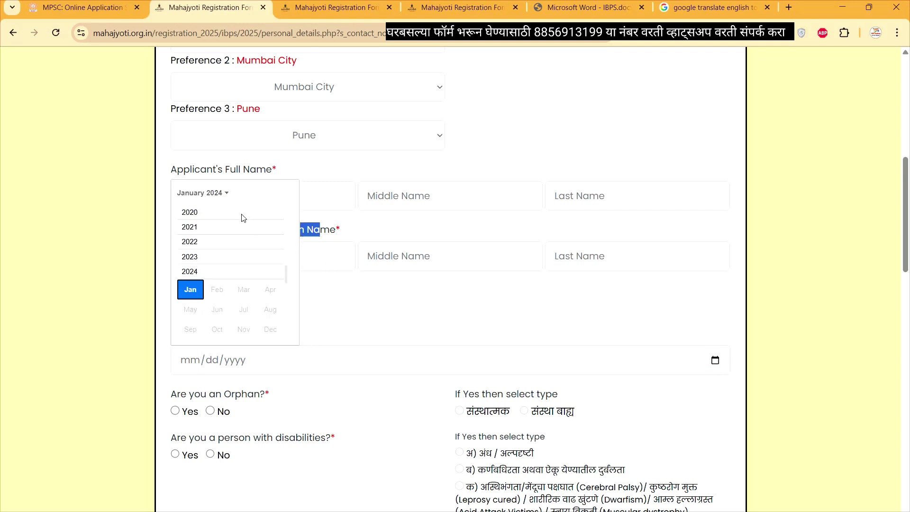
scroll(193, 233, "up", 2)
scroll(194, 234, "up", 4)
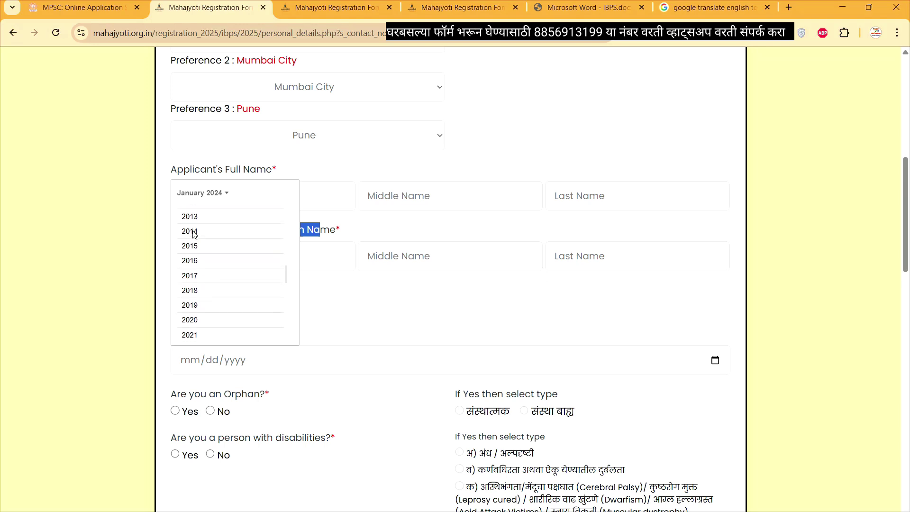
scroll(193, 234, "up", 3)
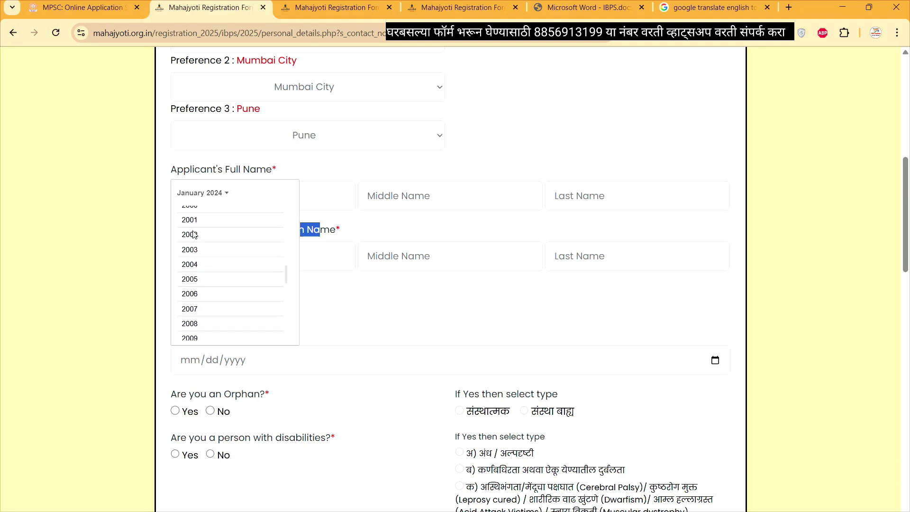
left_click(188, 220)
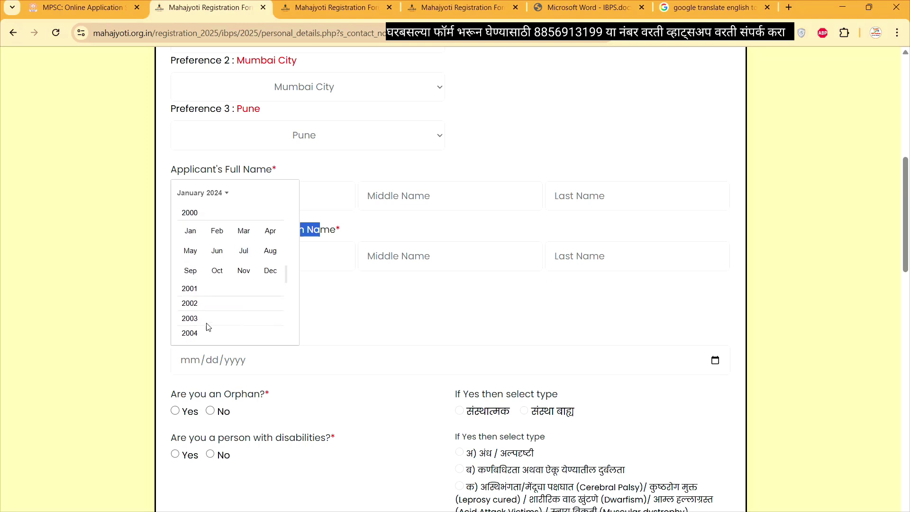
left_click(218, 257)
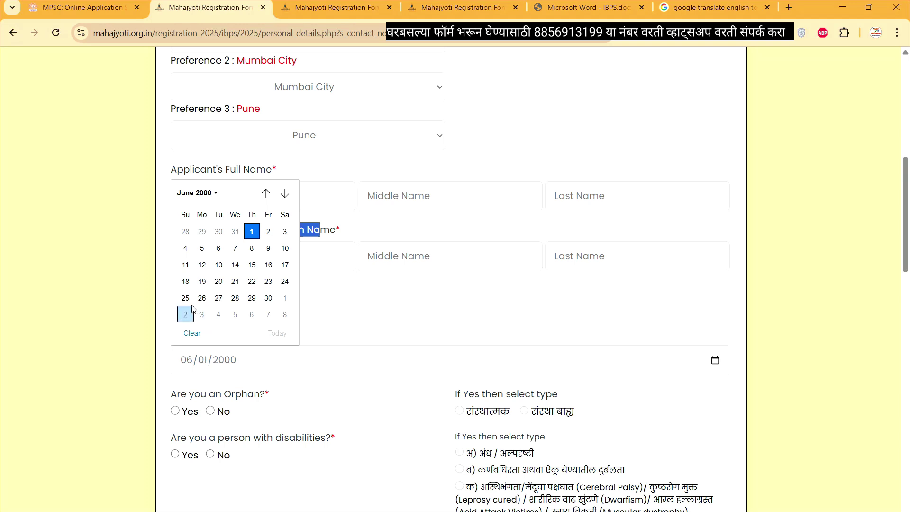
left_click(184, 299)
Answer No to both the orphan question and the disability question.
scroll(274, 400, "down", 2)
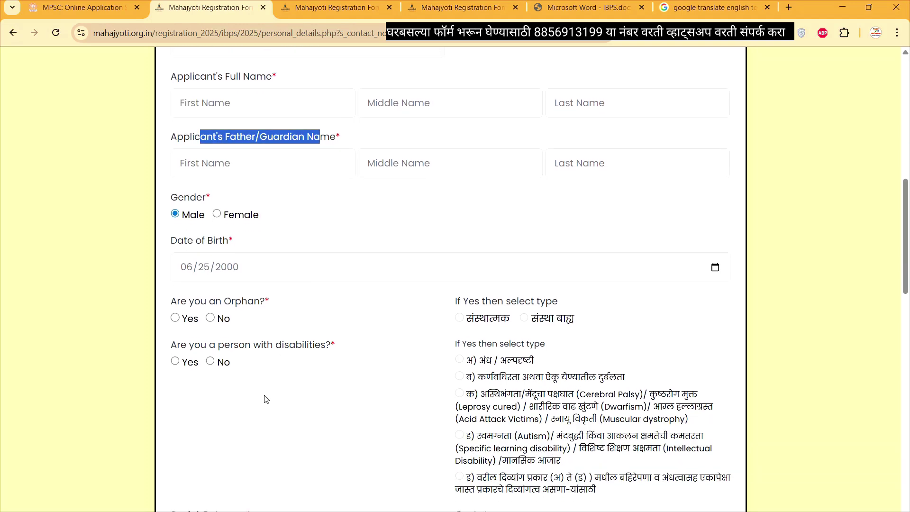
left_click_drag(169, 302, 272, 308)
left_click(175, 317)
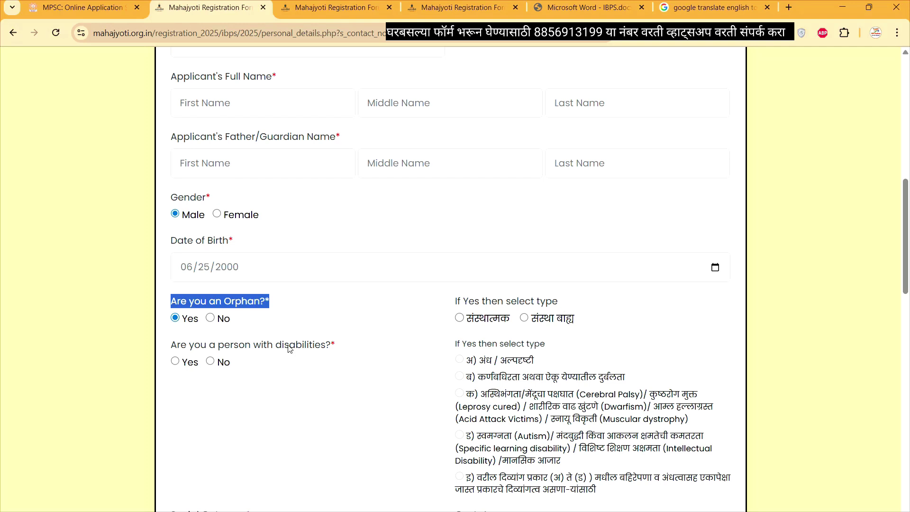
left_click(210, 318)
left_click(361, 315)
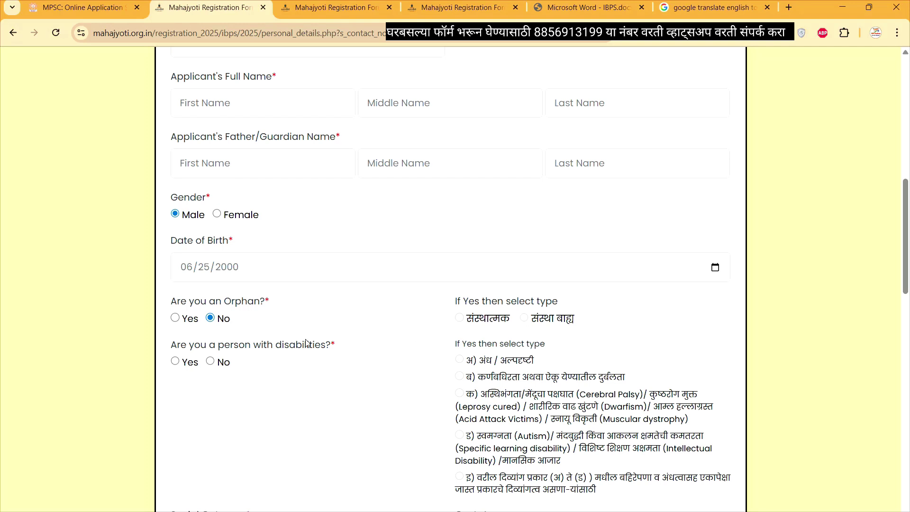
scroll(285, 338, "down", 1)
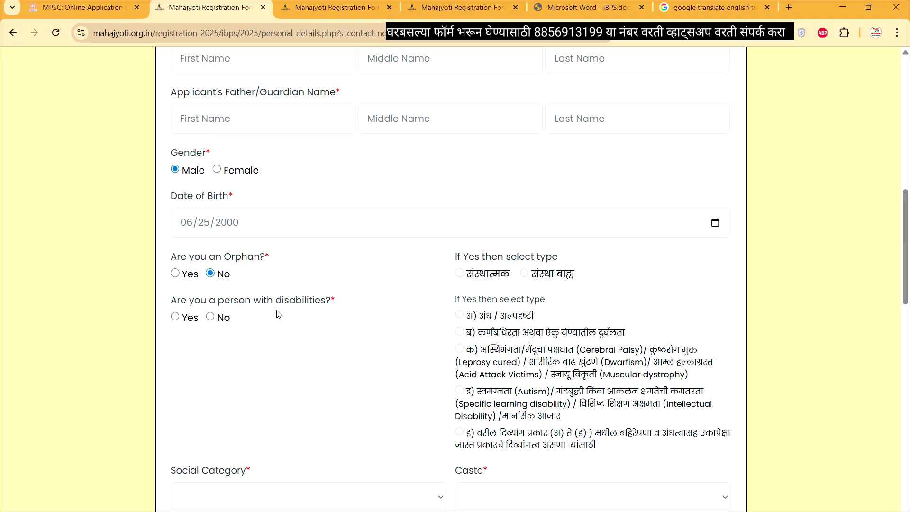
left_click(176, 316)
left_click(210, 318)
Set the applicant's social category to OBC.
scroll(358, 380, "down", 2)
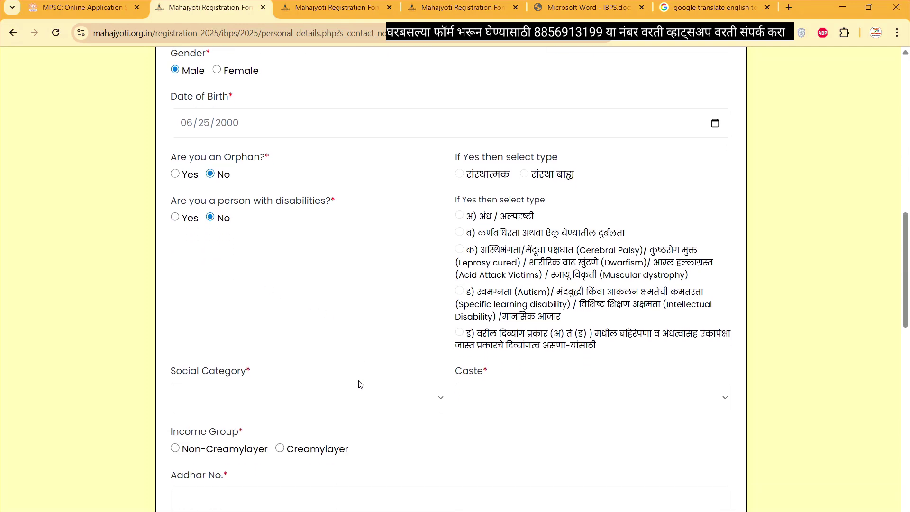
scroll(359, 384, "down", 1)
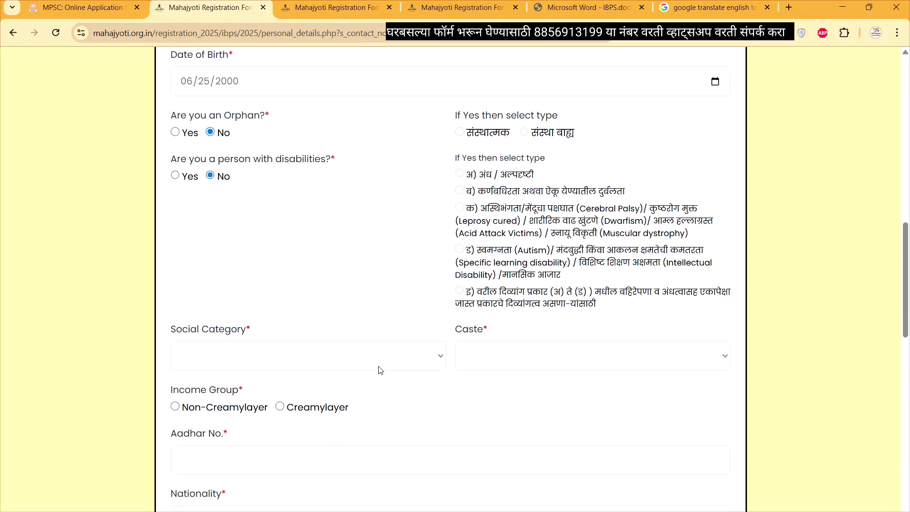
left_click(398, 360)
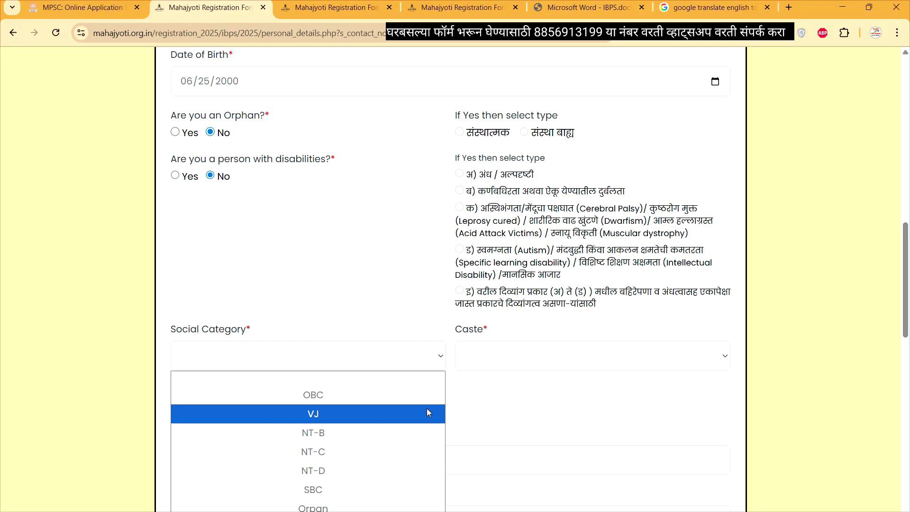
left_click(362, 397)
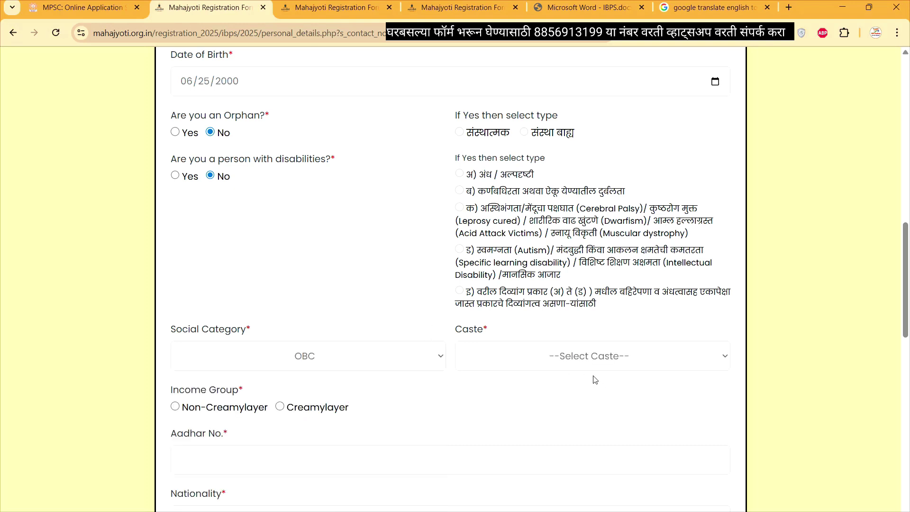
Choose KHATRI as the applicant's caste.
scroll(402, 365, "down", 2)
left_click(401, 273)
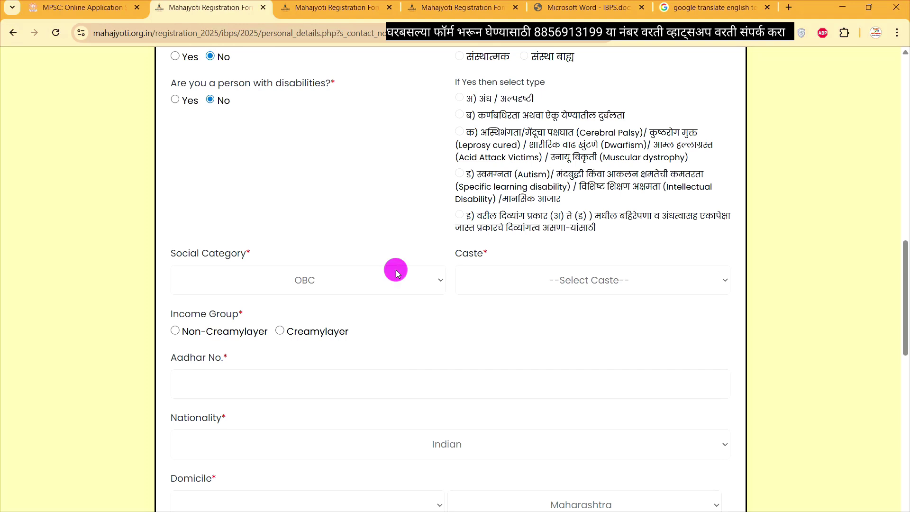
left_click(561, 278)
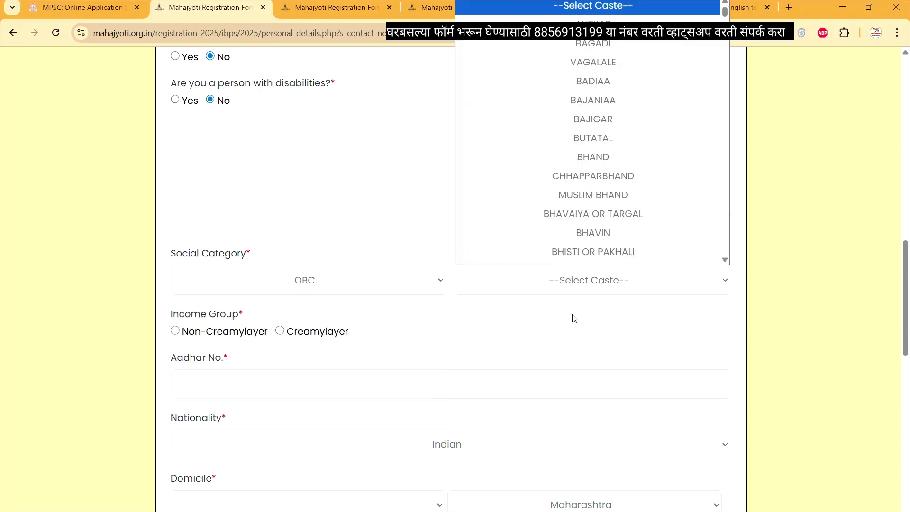
scroll(594, 220, "down", 6)
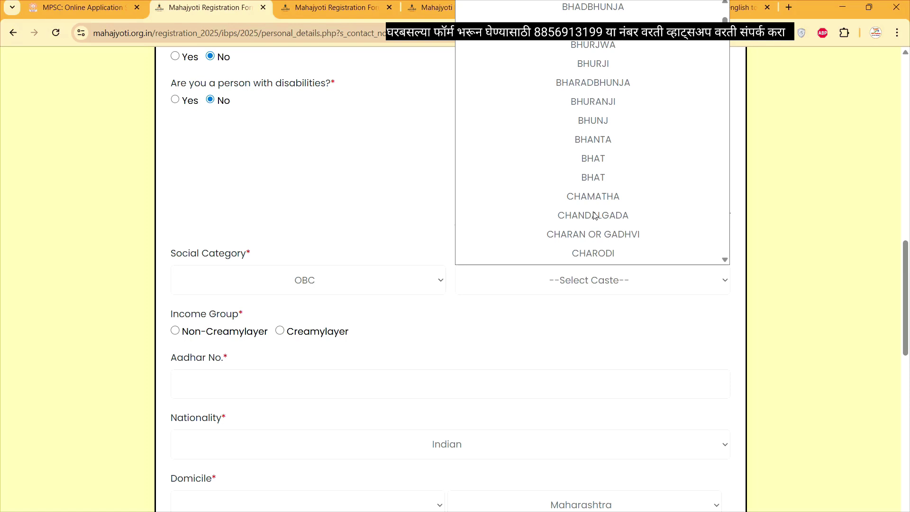
scroll(594, 215, "down", 6)
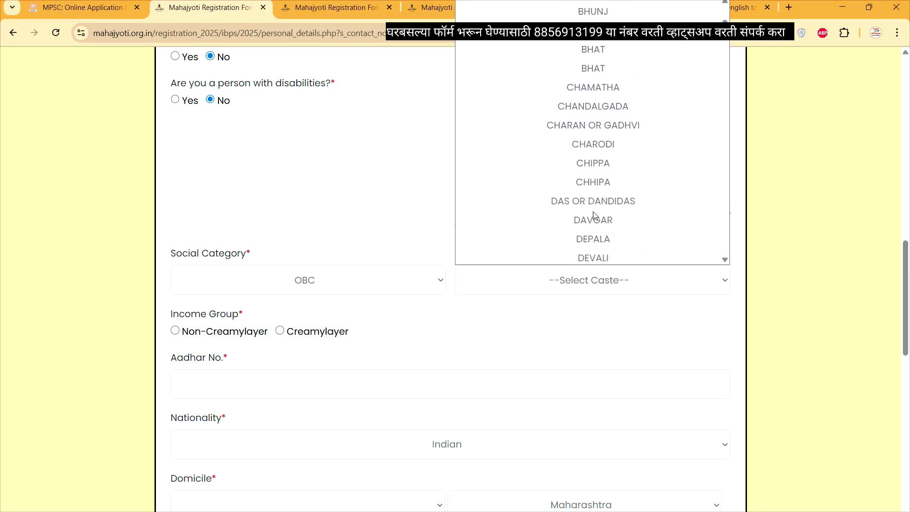
scroll(593, 215, "down", 3)
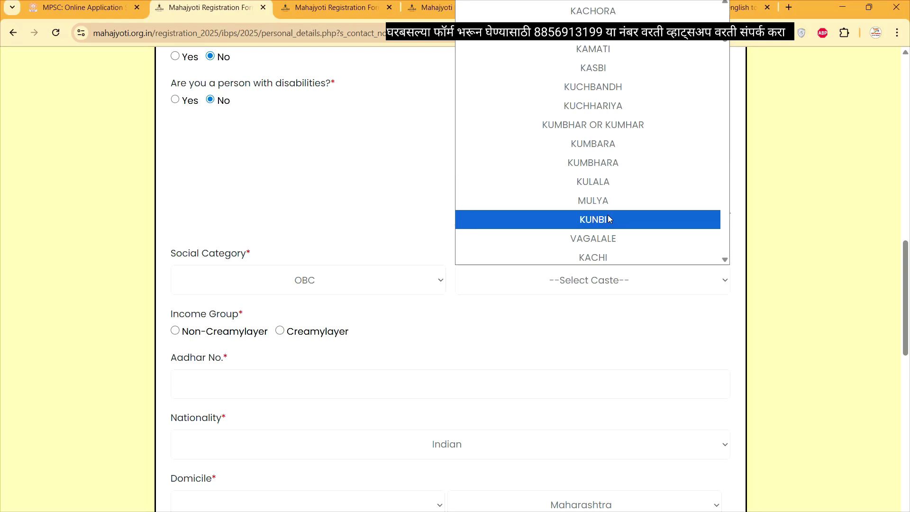
key("m")
key("r")
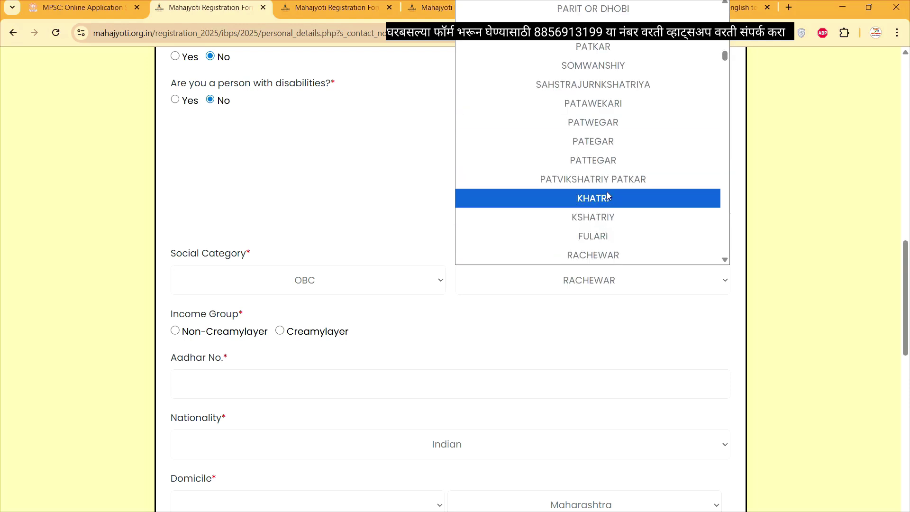
left_click(608, 196)
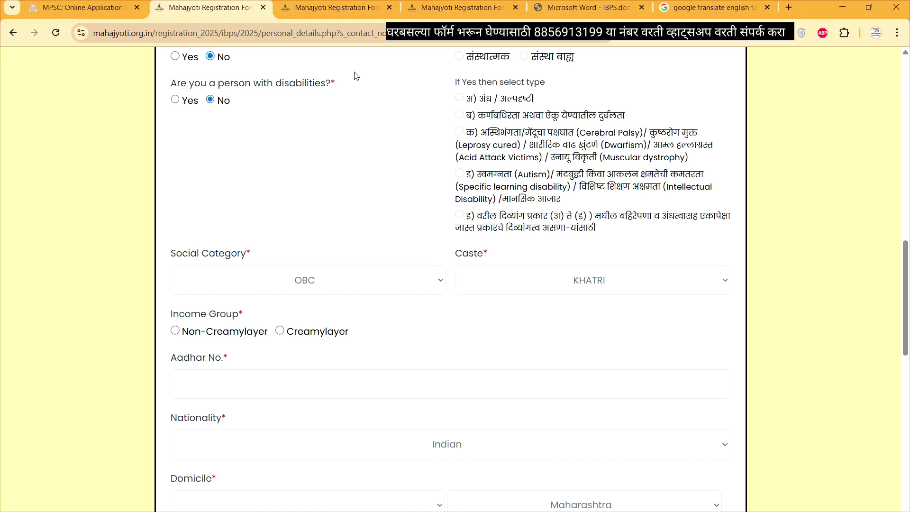
Set the income group to Non-Creamylayer.
scroll(417, 283, "down", 2)
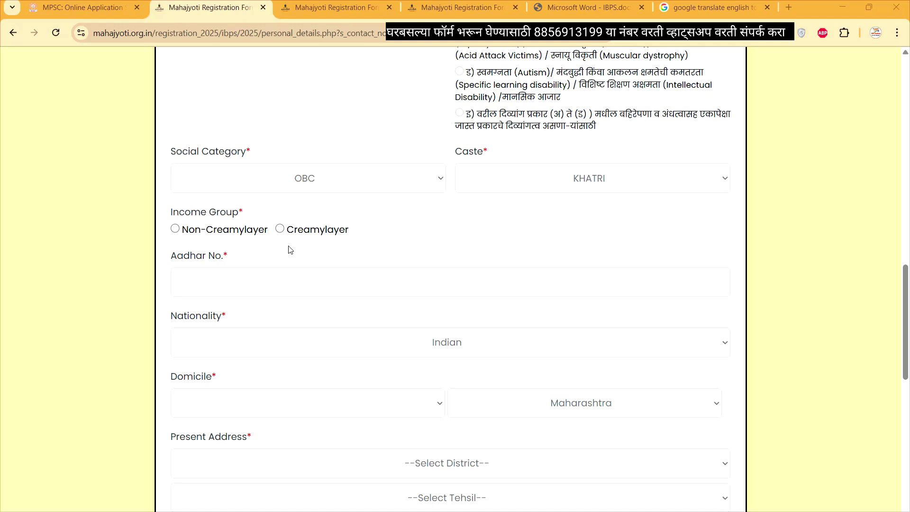
left_click(174, 228)
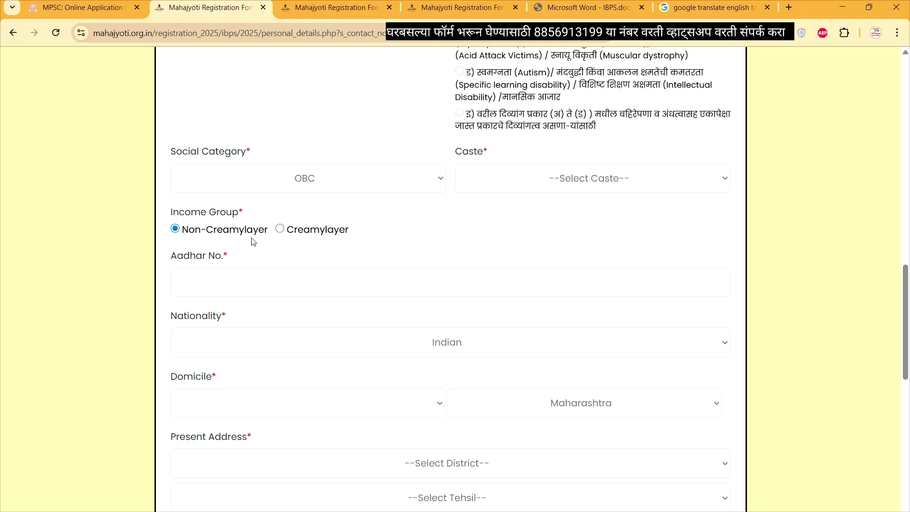
left_click(280, 230)
left_click(174, 230)
Check the Aadhar number field and set the domicile district to Ahmednagar.
scroll(385, 321, "down", 2)
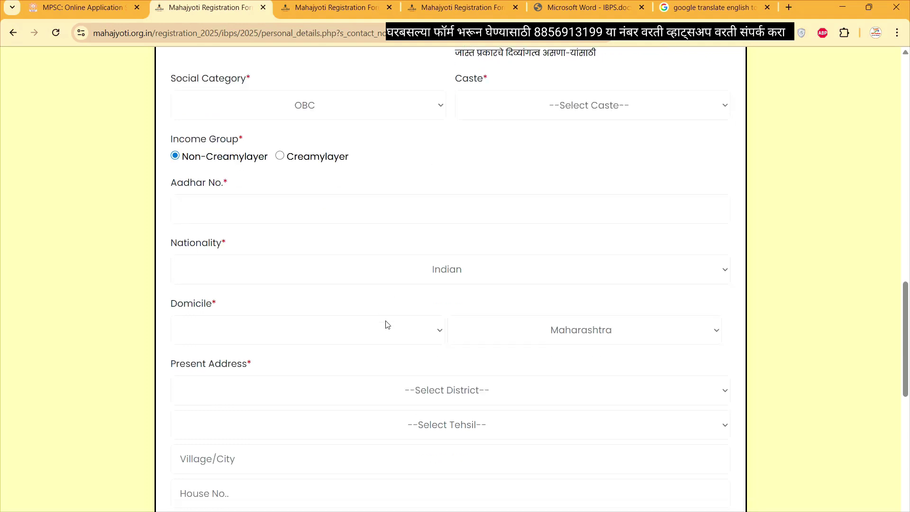
left_click_drag(186, 158, 234, 153)
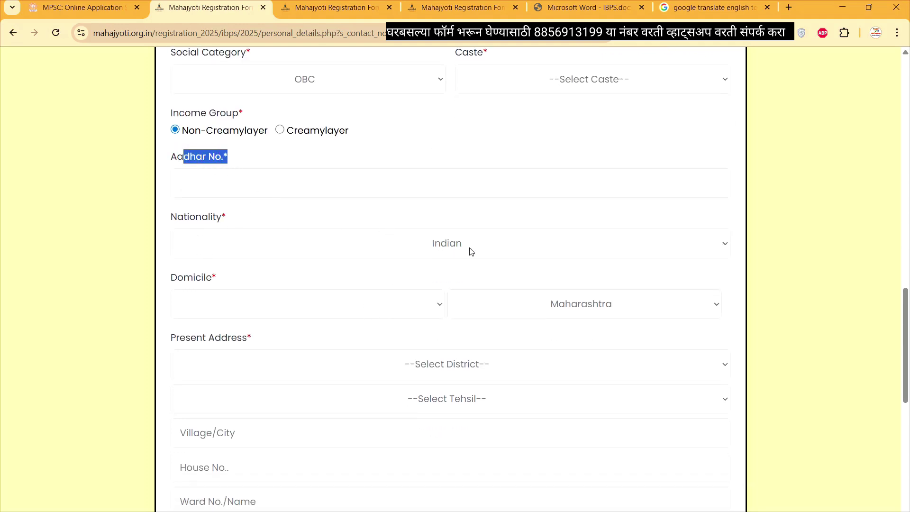
left_click(417, 309)
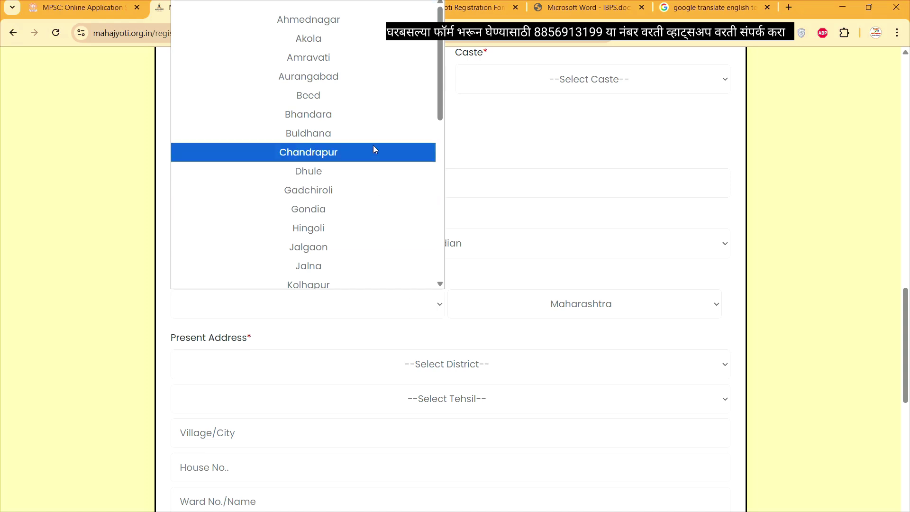
left_click(356, 29)
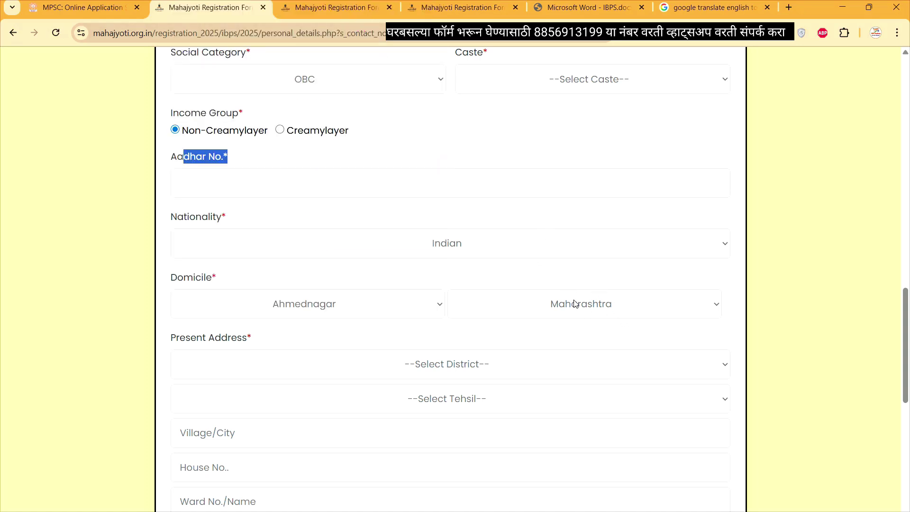
Set the present address district to Ahmednagar and its tehsil to Sangamner, and review the remaining address fields.
scroll(623, 320, "down", 2)
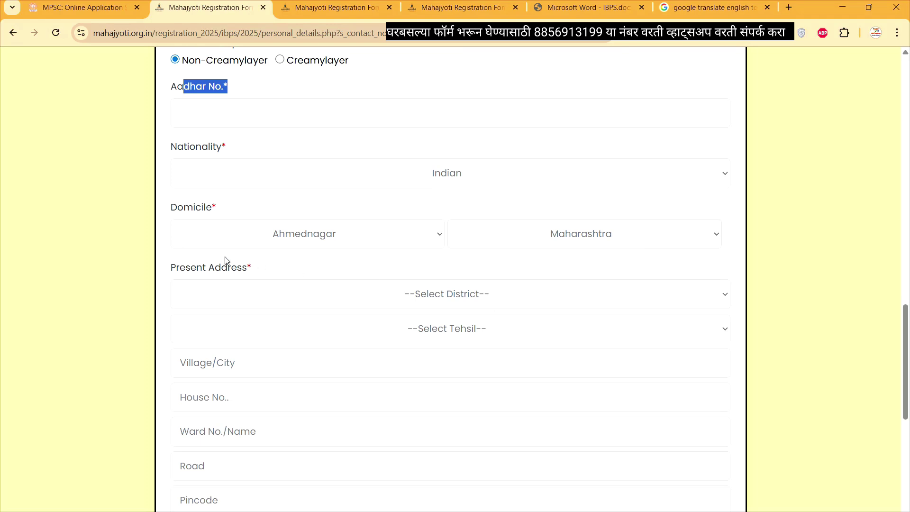
left_click(456, 294)
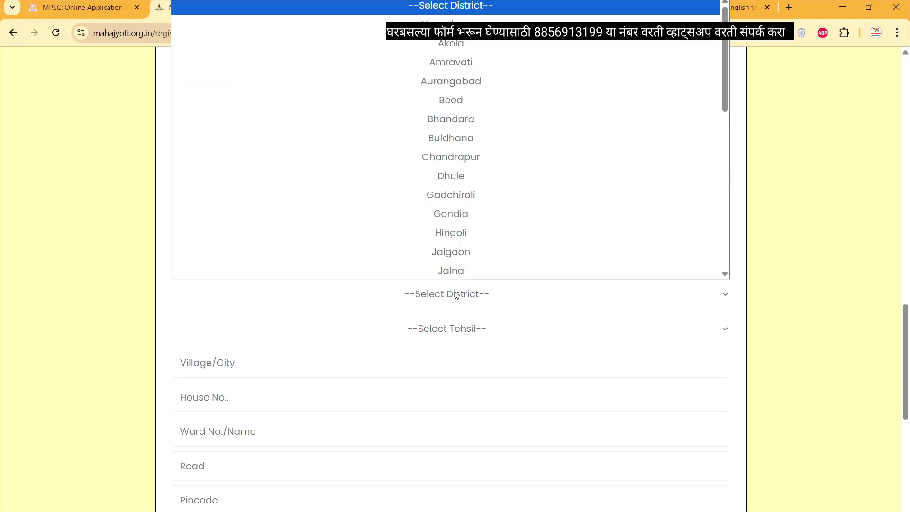
left_click(466, 23)
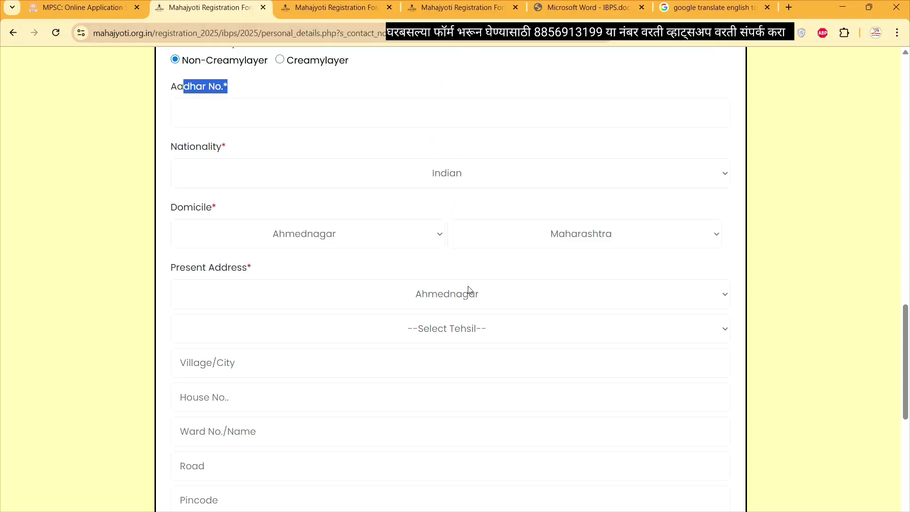
left_click(470, 328)
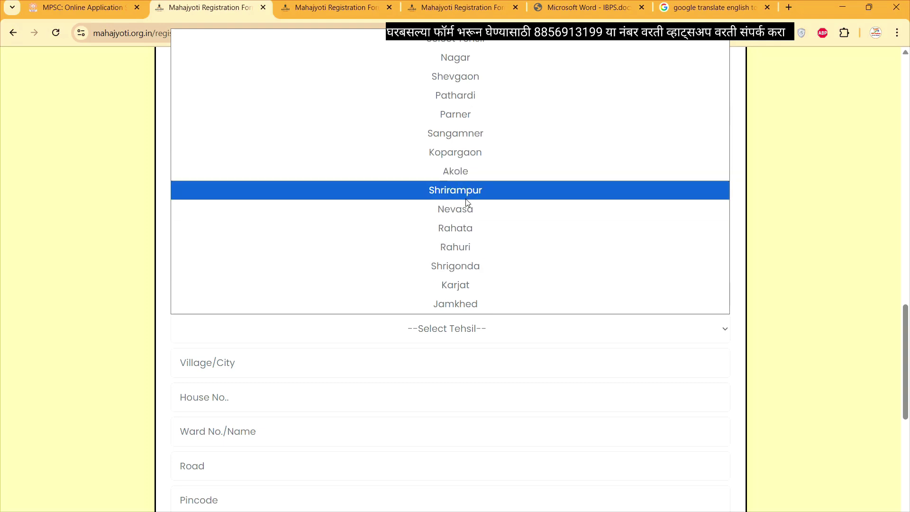
left_click(452, 134)
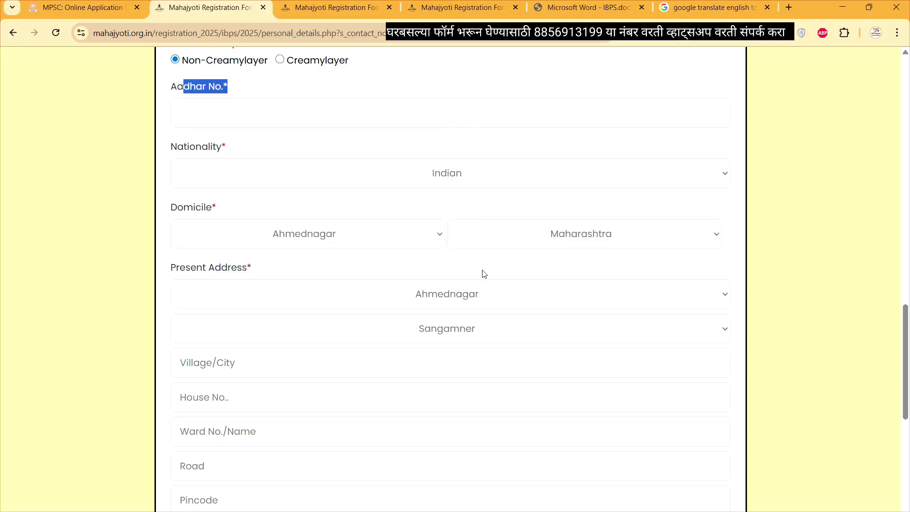
scroll(325, 396, "down", 2)
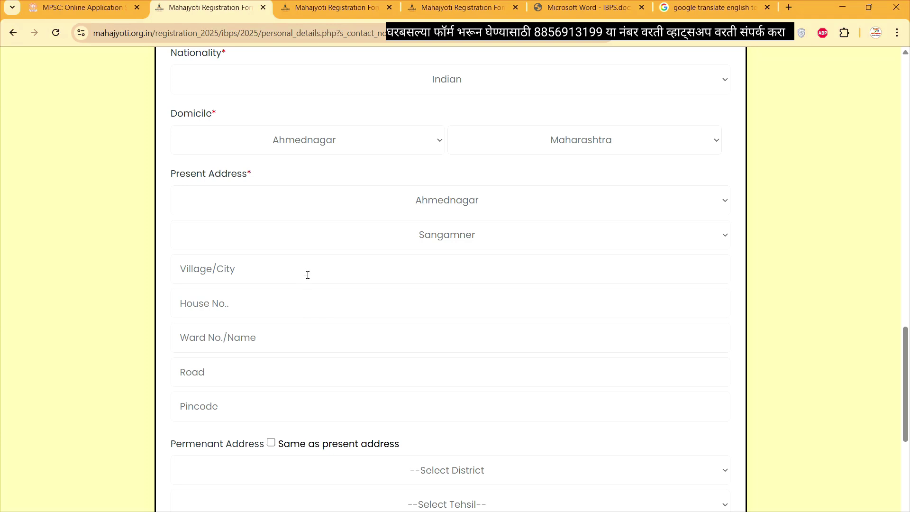
scroll(331, 392, "down", 1)
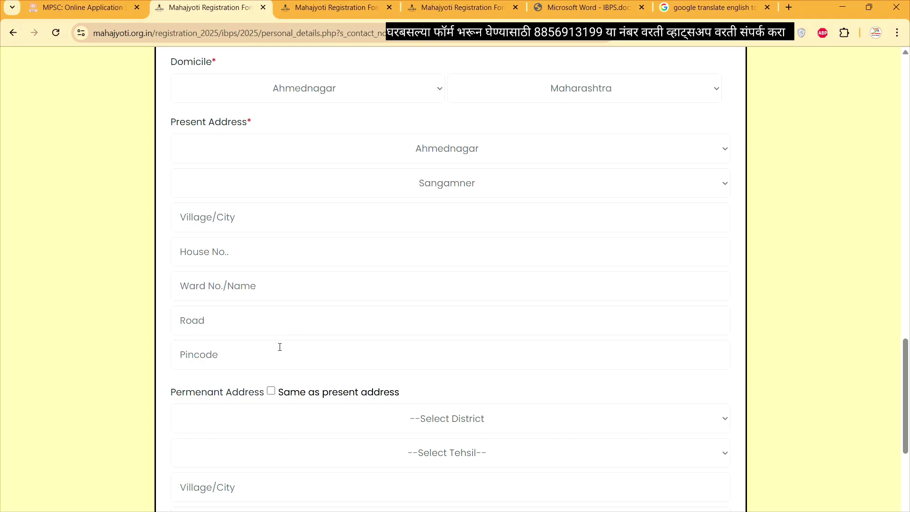
Review the present and permanent address fields and mark the permanent address as the same as the present address.
scroll(276, 393, "down", 1)
scroll(266, 373, "up", 1)
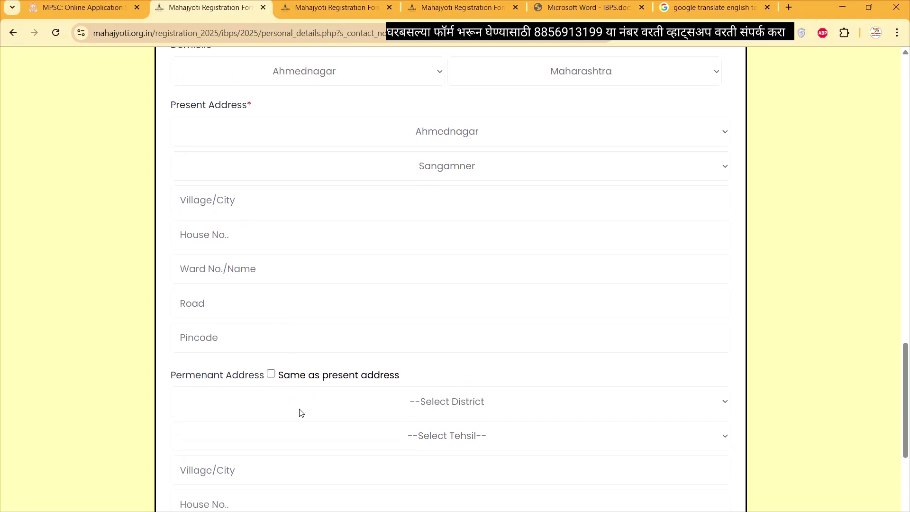
scroll(314, 439, "down", 1)
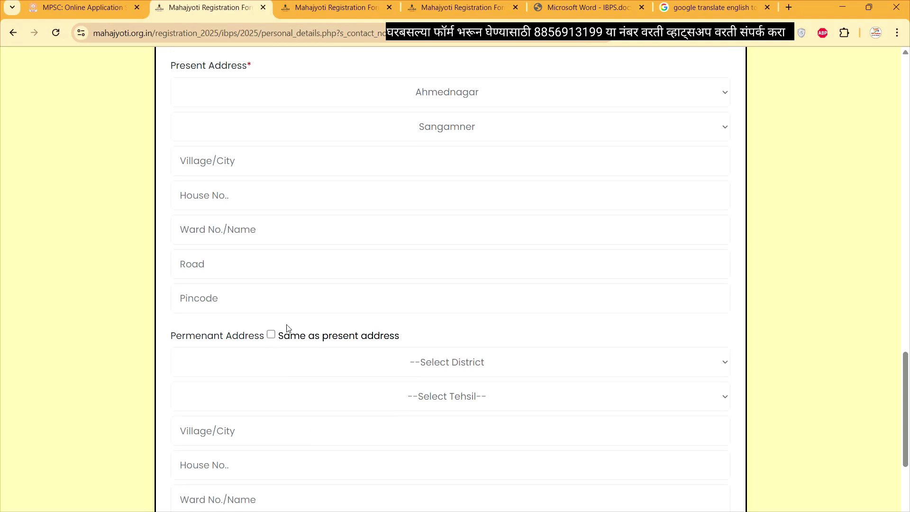
scroll(288, 329, "up", 2)
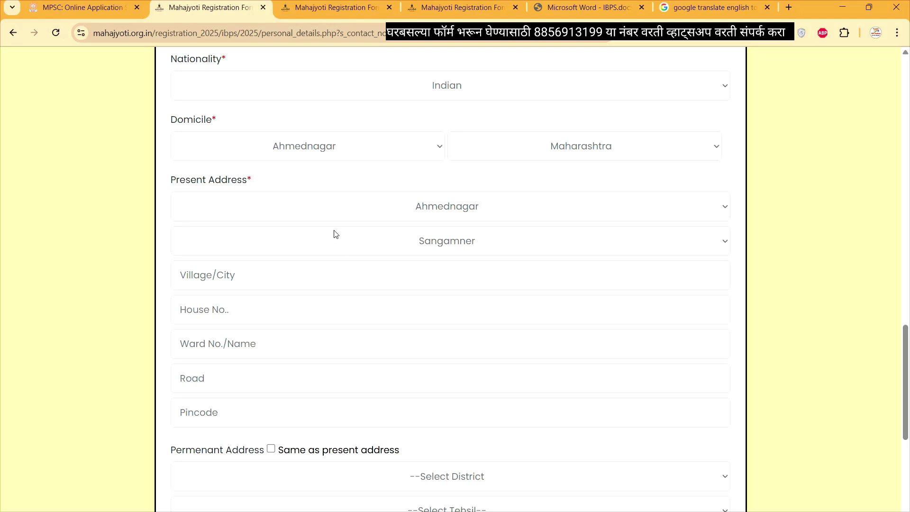
scroll(357, 273, "down", 4)
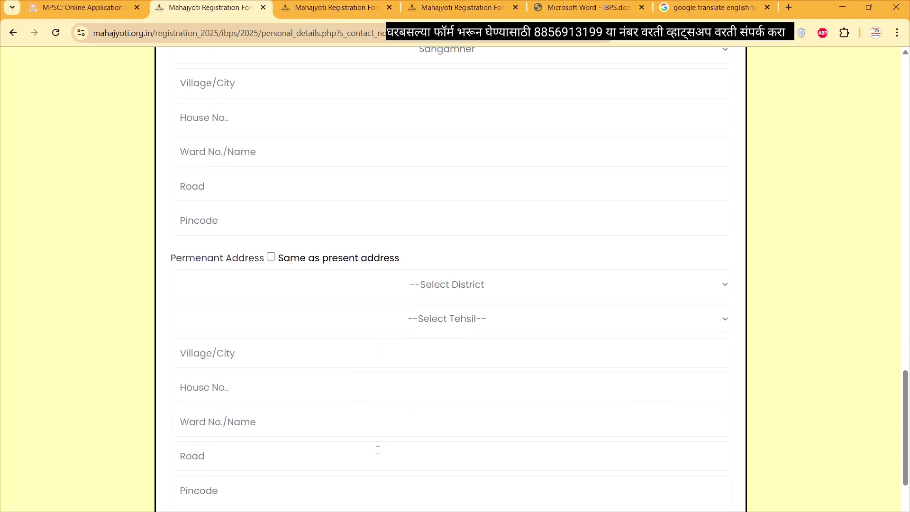
scroll(380, 354, "up", 3)
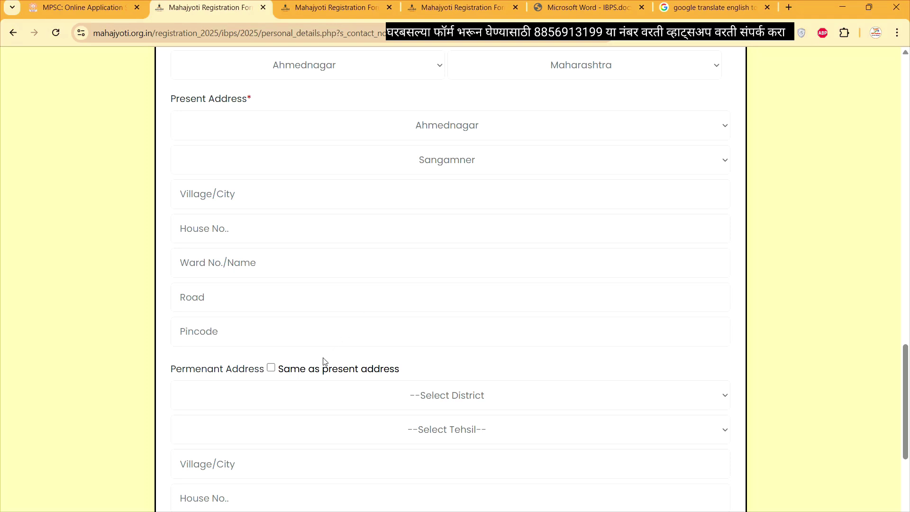
left_click(271, 367)
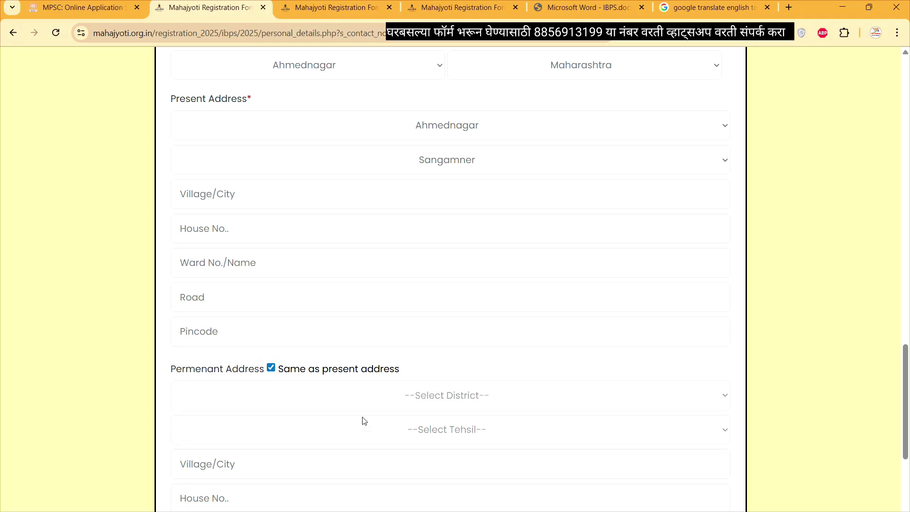
Check the mobile number and email fields at the end of the personal details, and go on to the qualification details.
scroll(368, 331, "down", 1)
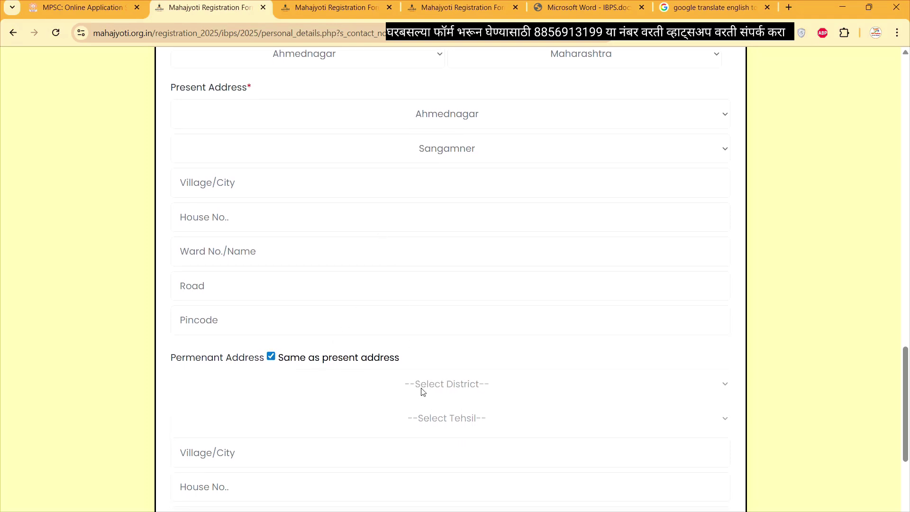
scroll(421, 392, "down", 4)
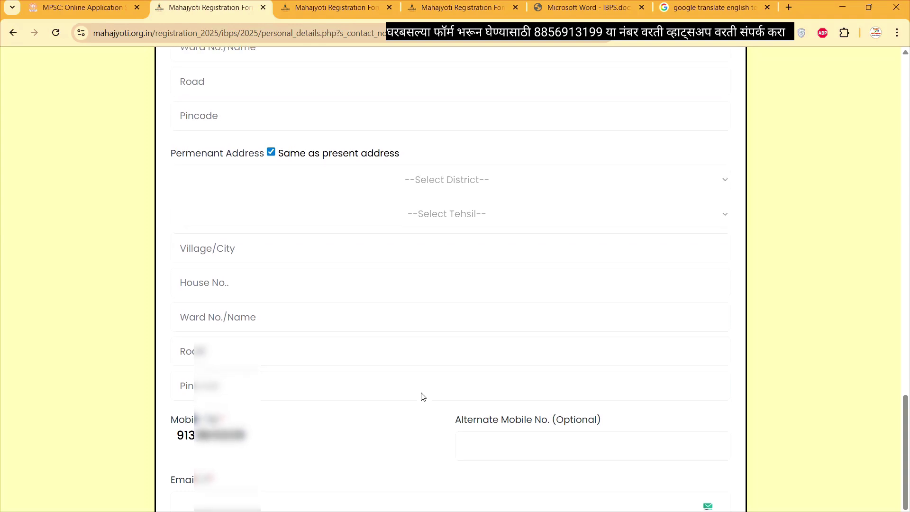
left_click_drag(180, 435, 208, 435)
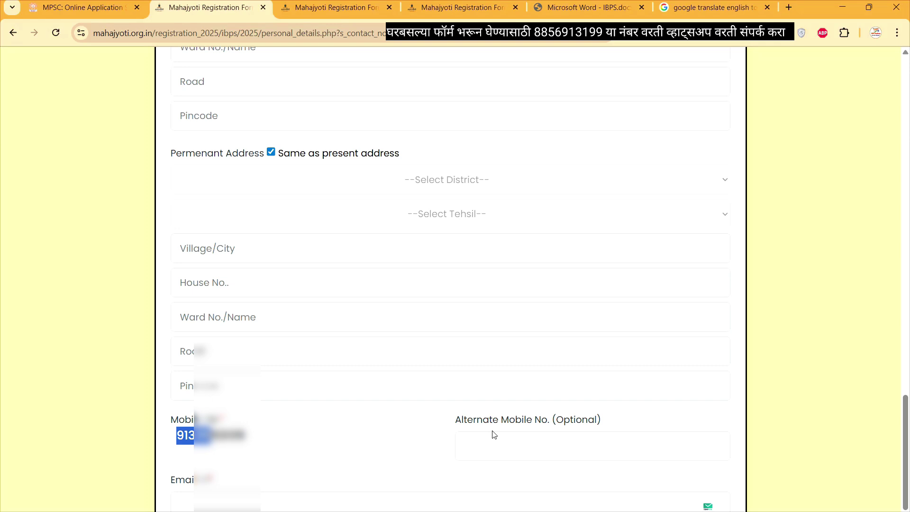
scroll(514, 433, "down", 1)
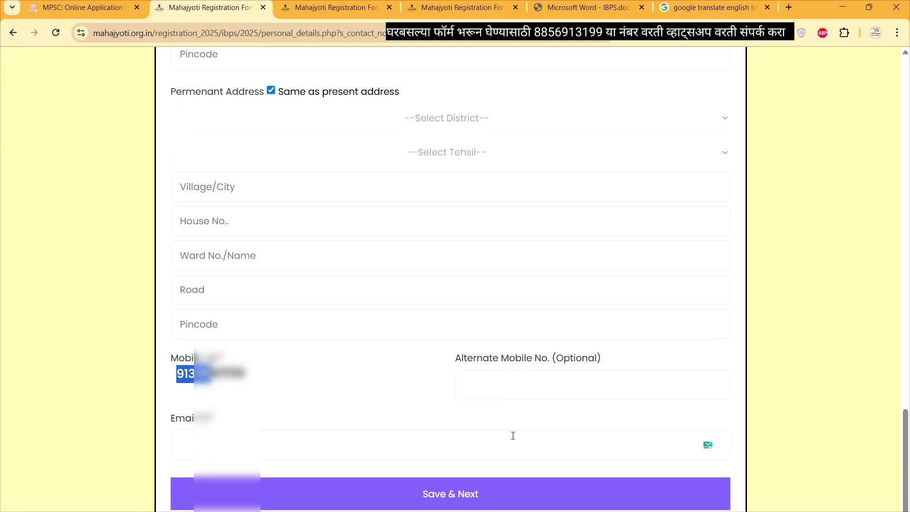
left_click_drag(175, 416, 212, 417)
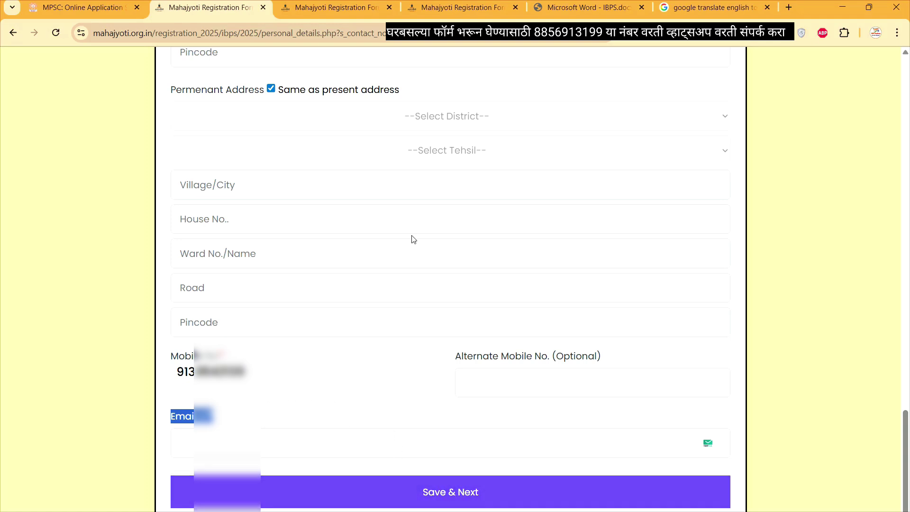
left_click(375, 372)
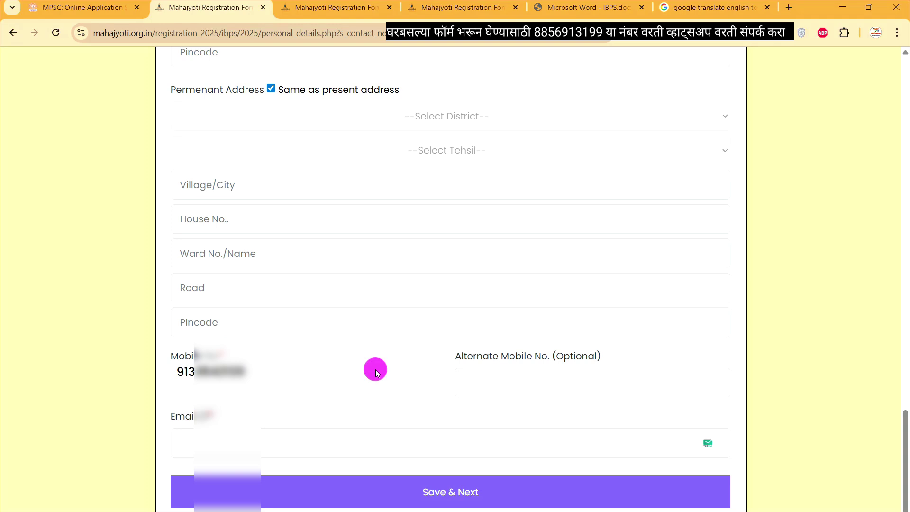
left_click(341, 81)
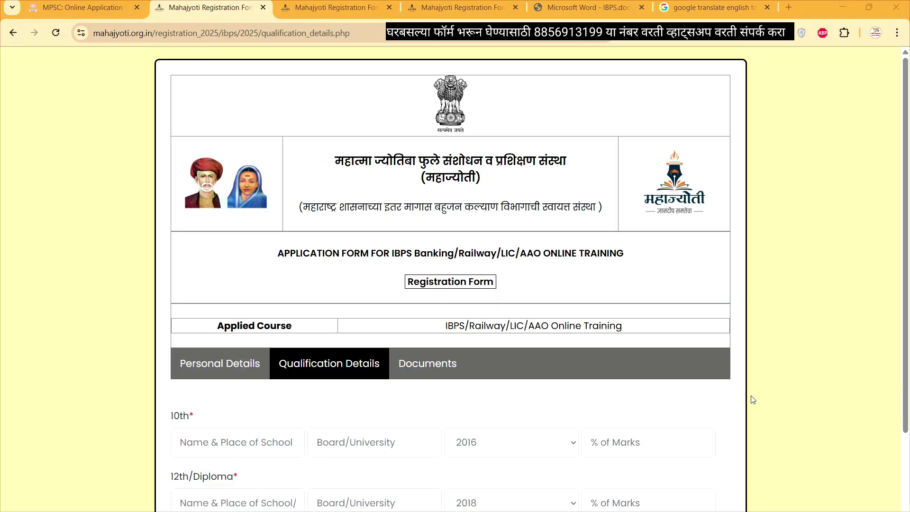
Review the 10th, 12th/Diploma and Graduation entries required and the applied course on the qualification page.
scroll(600, 393, "down", 3)
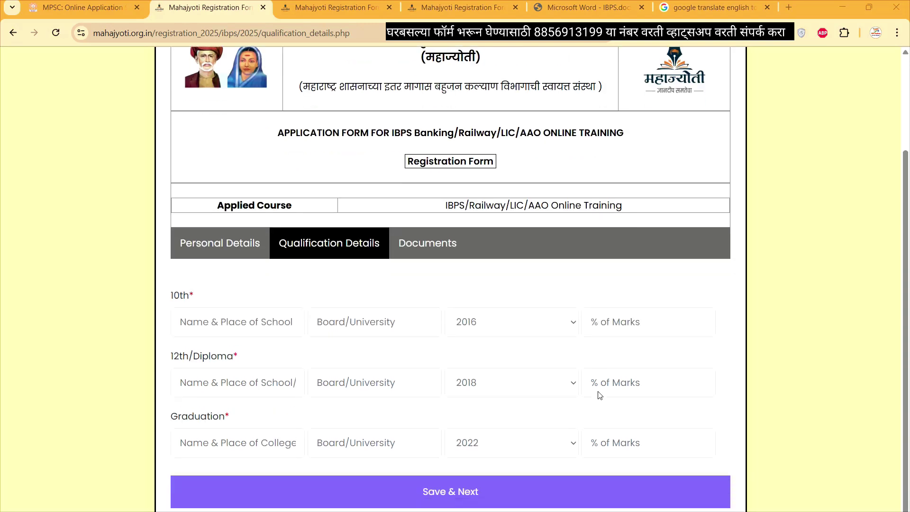
triple_click(177, 295)
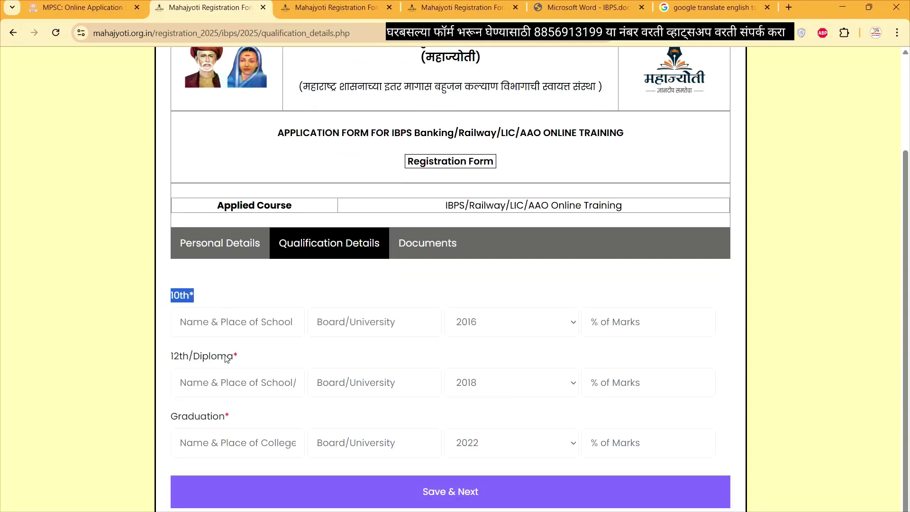
left_click(173, 358)
left_click_drag(173, 358, 251, 357)
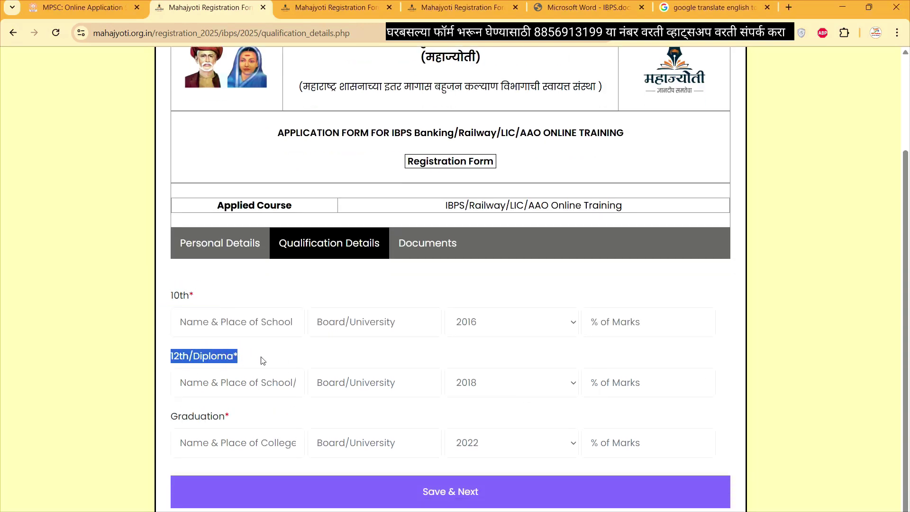
left_click_drag(241, 421, 158, 416)
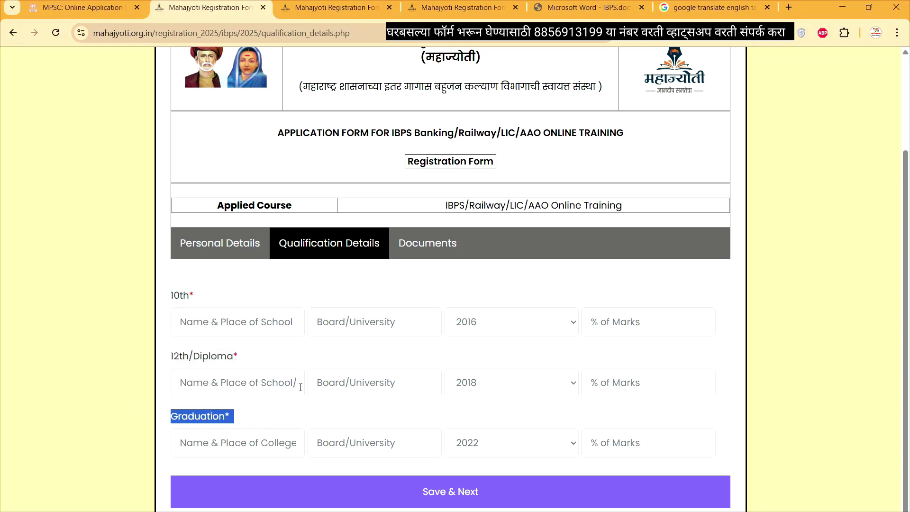
left_click_drag(438, 207, 627, 203)
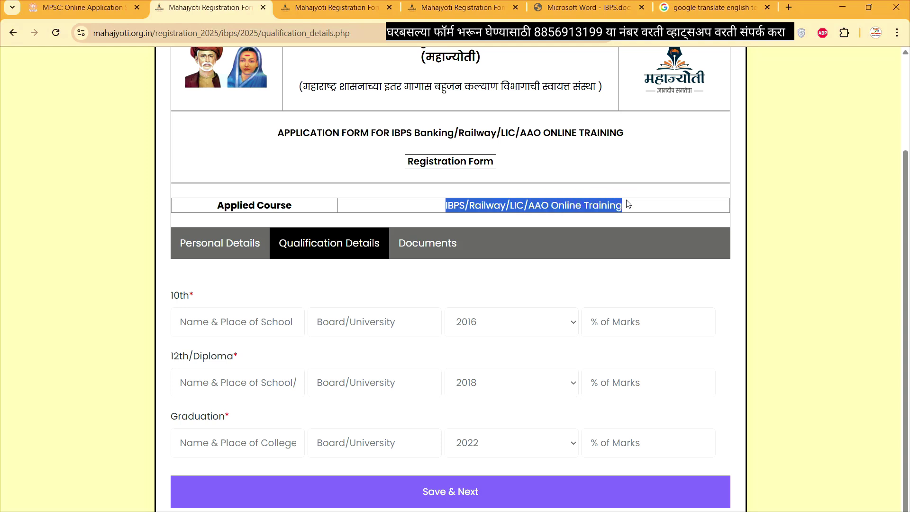
left_click(728, 290)
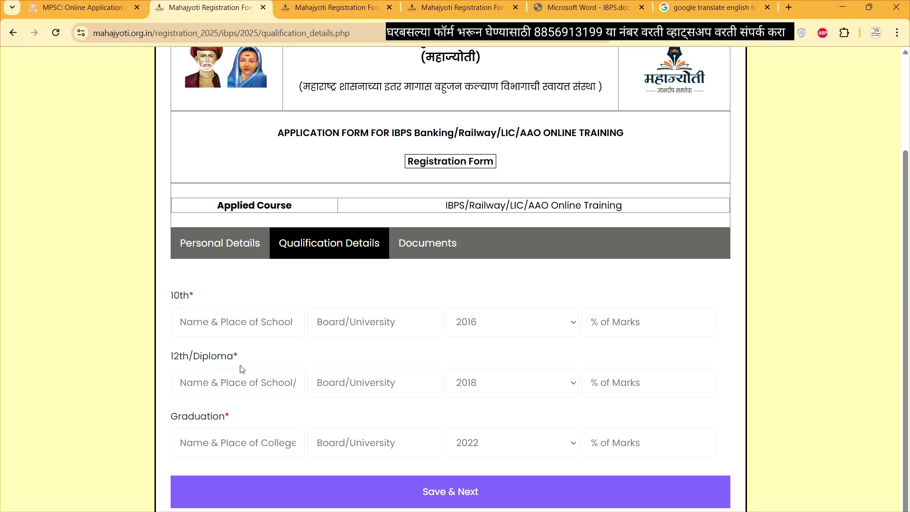
Enter PUNE as the board/university for both the 10th and the 12th/Diploma.
left_click(342, 327)
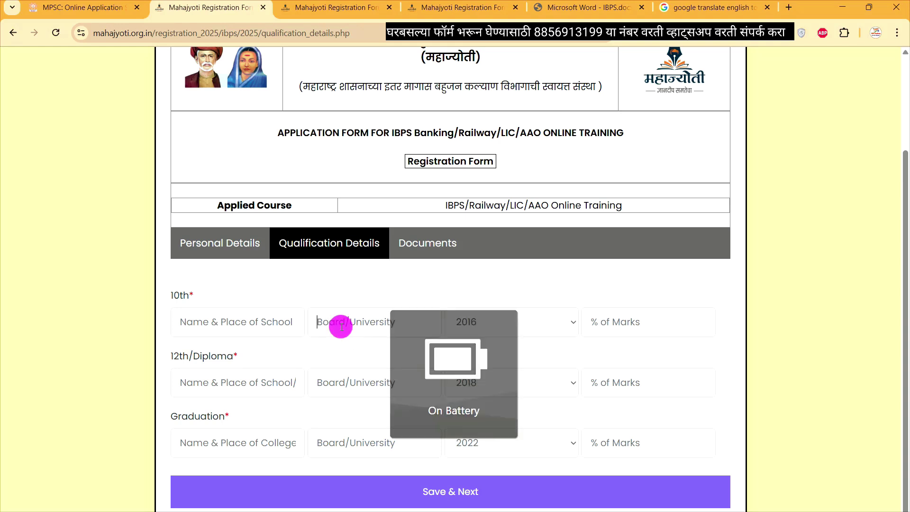
type("PUNE")
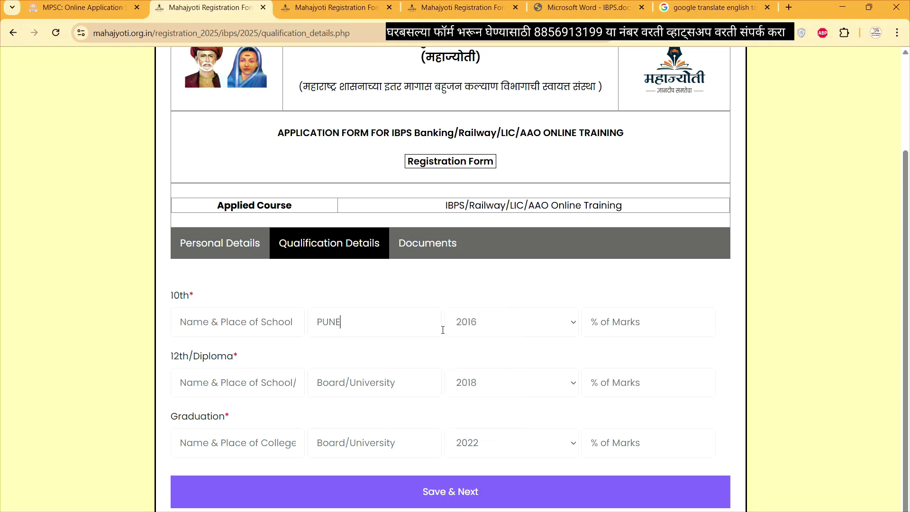
left_click(364, 387)
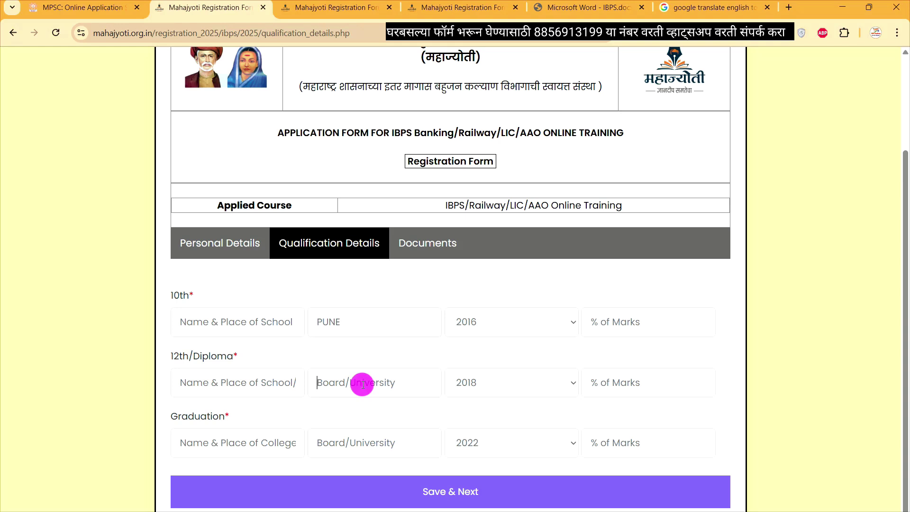
type("PUNE")
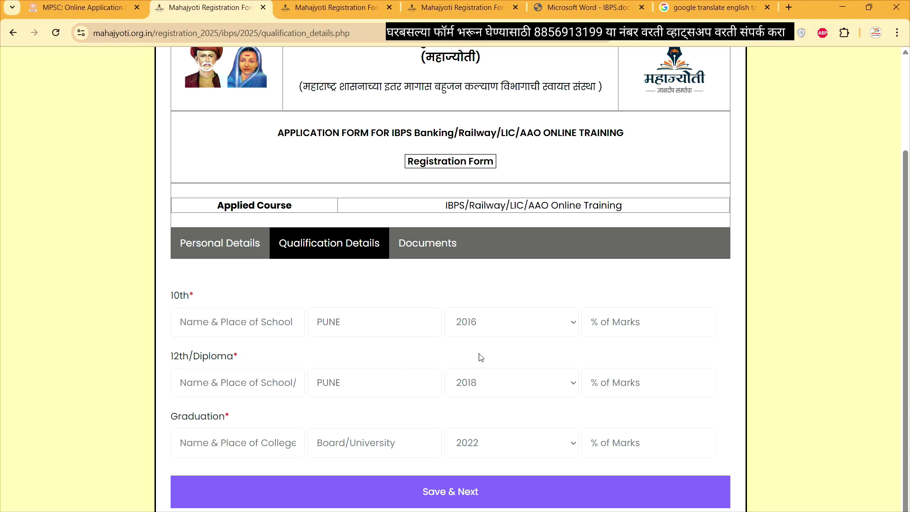
Check the 10th passing year options and enter 76.80 as the 10th percentage of marks.
left_click(546, 325)
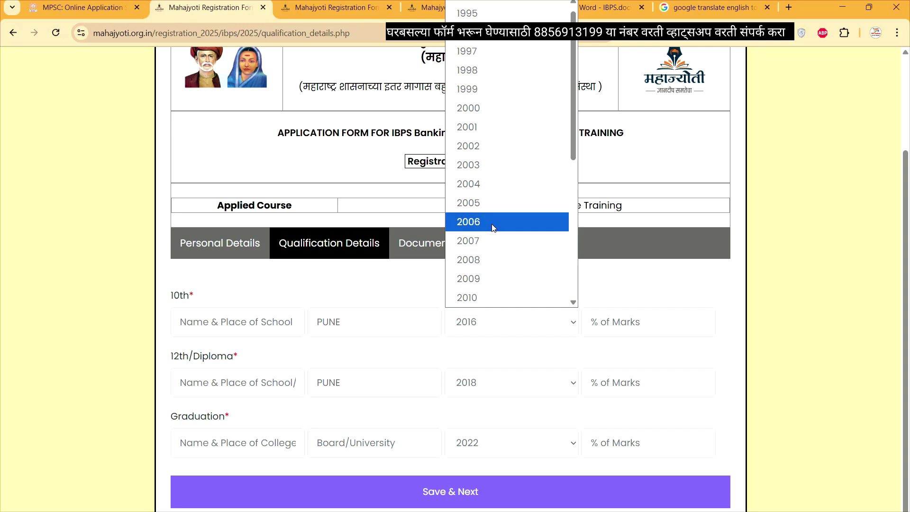
left_click(507, 353)
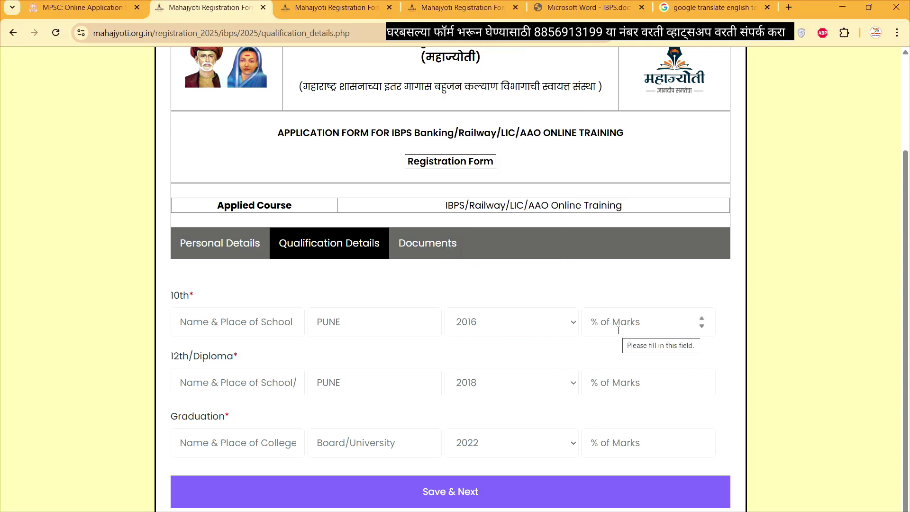
type("76.8")
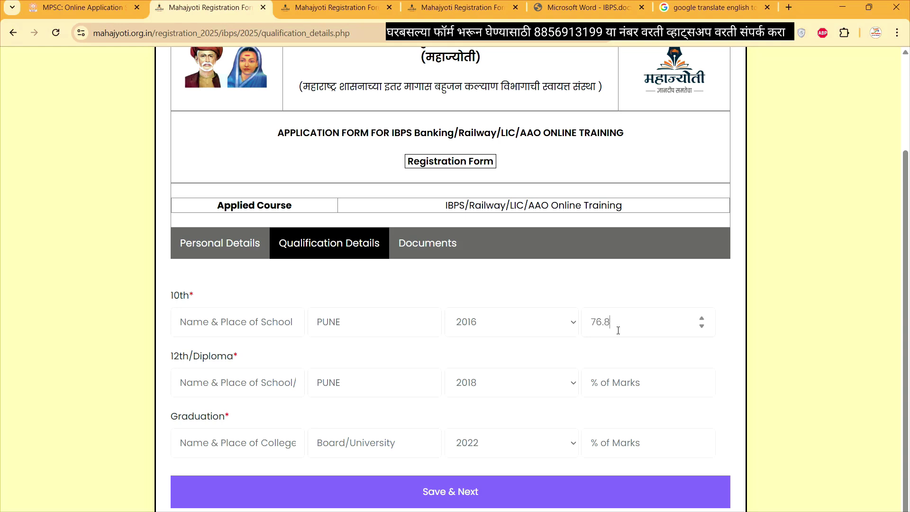
type("0")
left_click(636, 342)
Enter PUNE as the school or college place for 12th/Diploma, 10th and Graduation, and as the Graduation board/university.
left_click(260, 382)
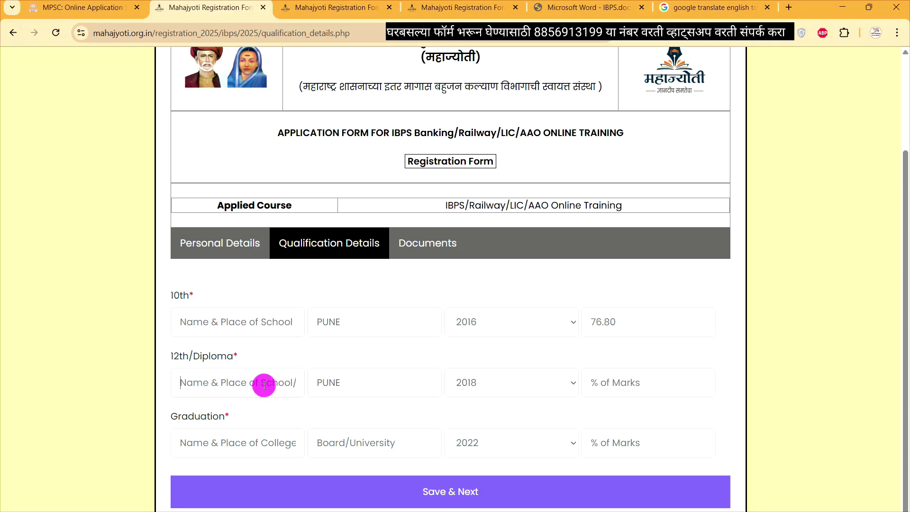
type("PUNE")
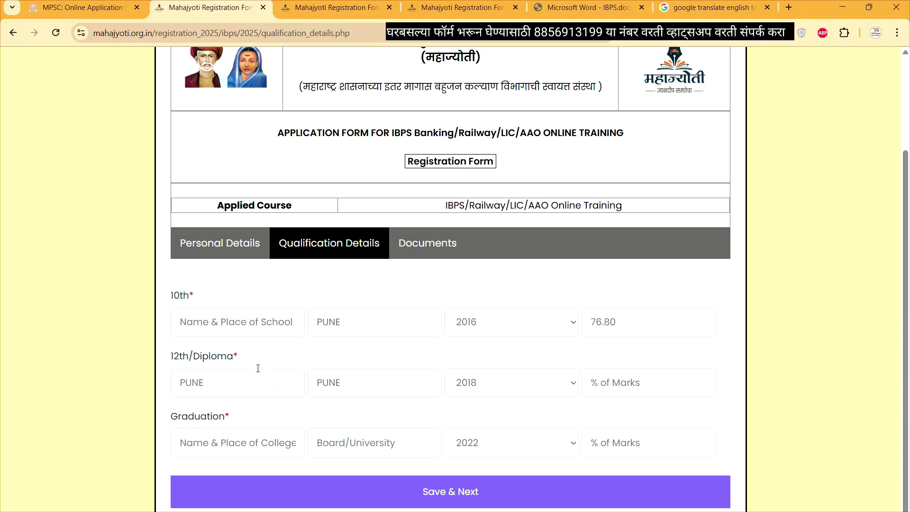
left_click(234, 320)
type("PUNE")
left_click(224, 442)
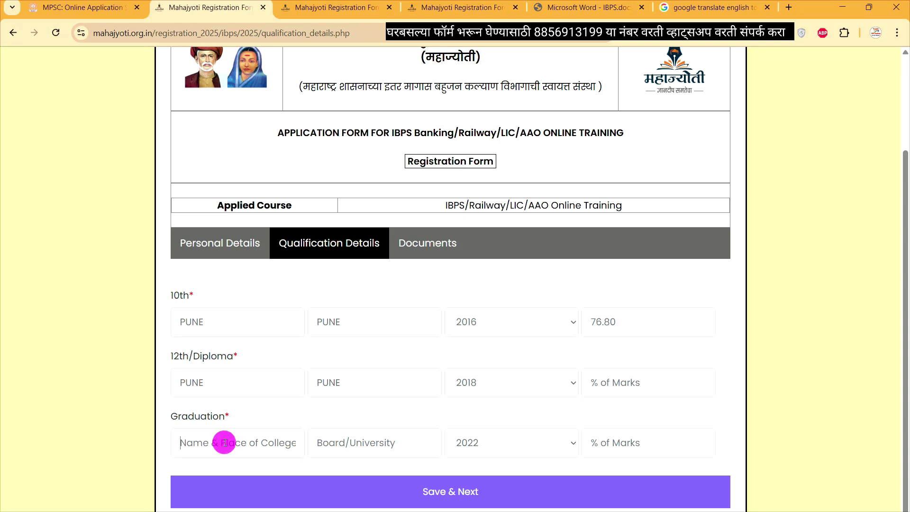
type("PUNE")
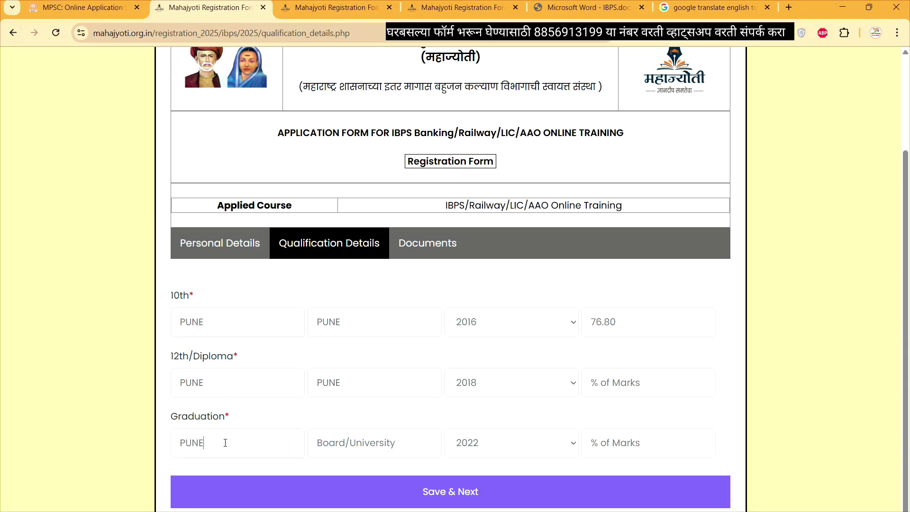
left_click(351, 450)
type("PUNE")
Set the percentage of marks to 60 for 12th/Diploma and 76 for Graduation, and try to save the qualification details.
left_click(626, 450)
left_click(615, 382)
type("8")
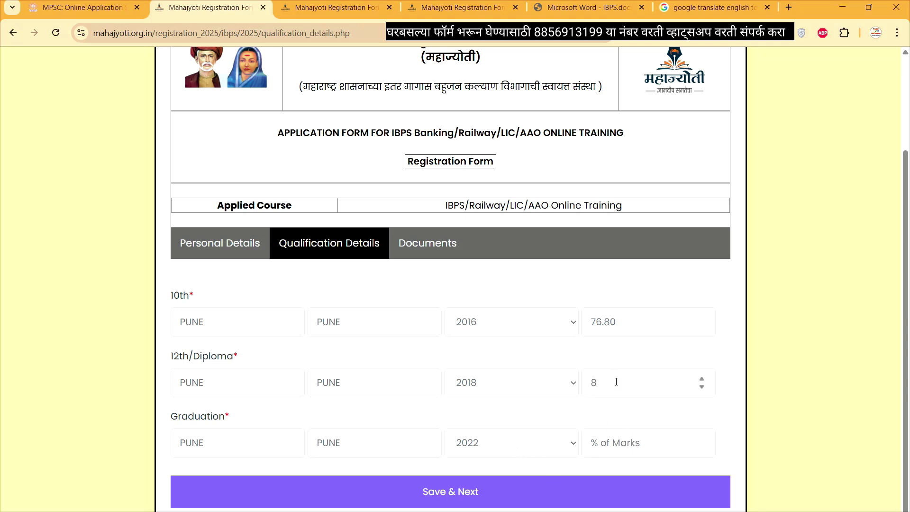
key("BackSpace")
type("555")
key("BackSpace")
key("BackSpace")
type("60")
left_click(624, 444)
type("76")
left_click(623, 493)
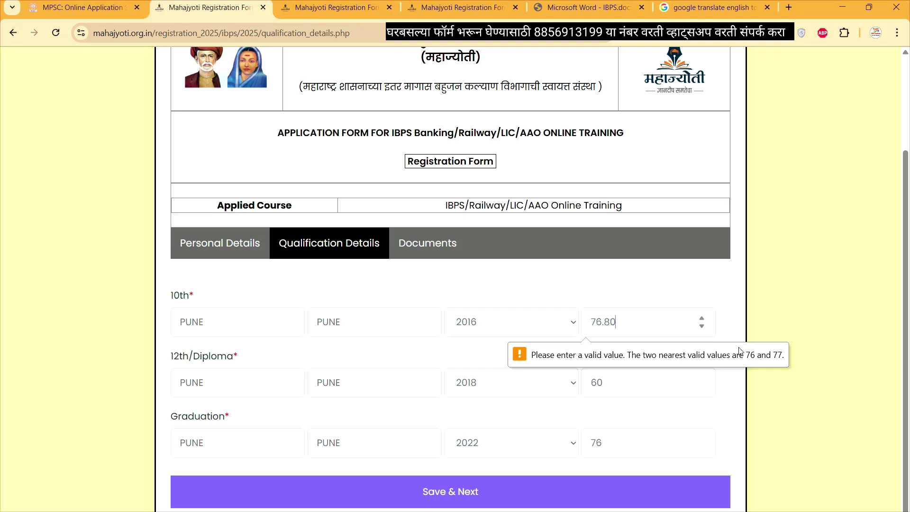
Correct the 10th percentage of marks to the whole number 77.
left_click(657, 296)
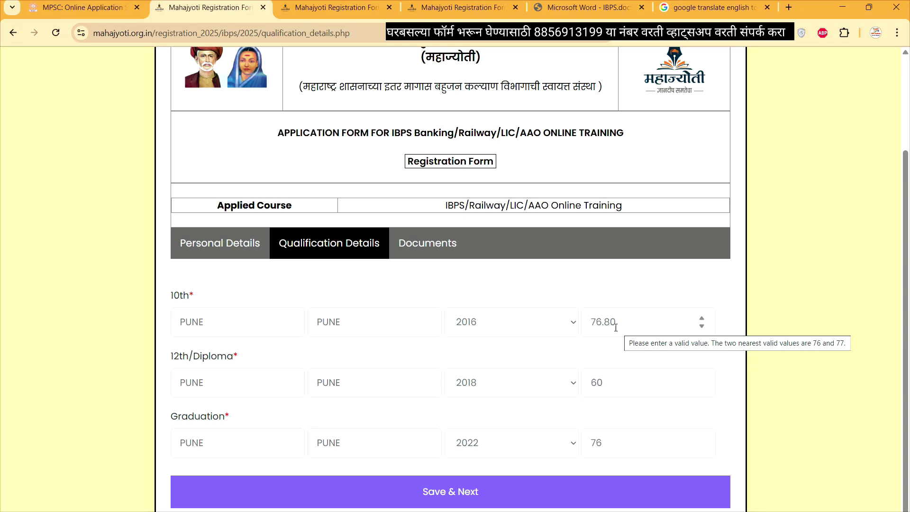
left_click(636, 324)
key("BackSpace")
key("BackSpace")
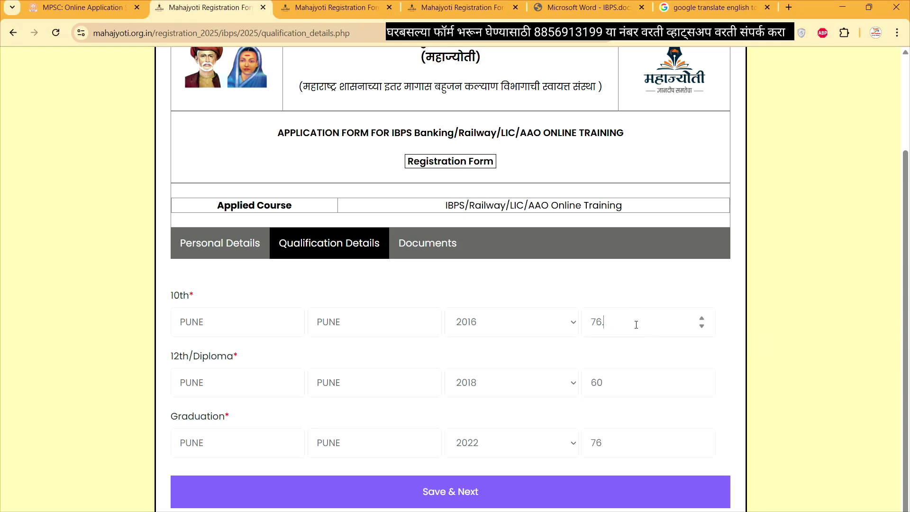
type("51")
key("BackSpace")
key("BackSpace")
key("BackSpace")
type("7")
left_click(619, 351)
left_click(614, 320)
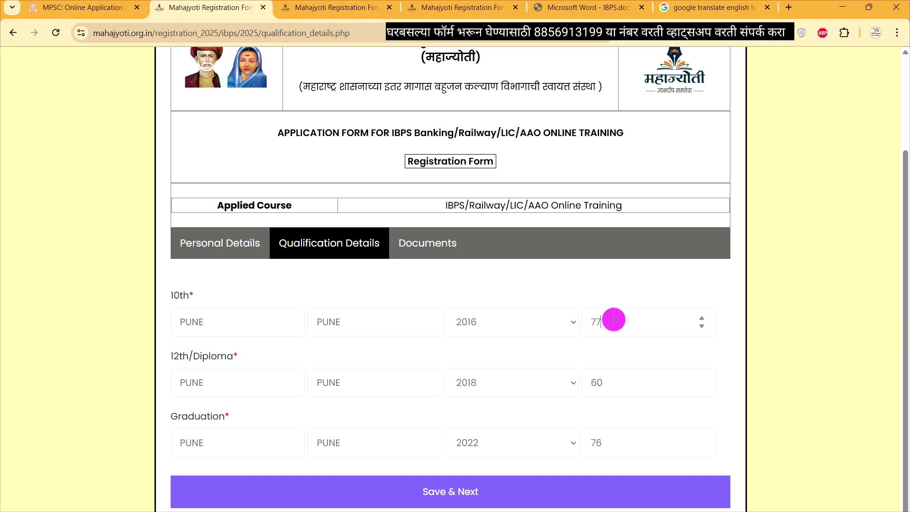
Try to save the qualification details with a decimal value of 76.76 as the 10th percentage of marks.
key("BackSpace")
type("6.48")
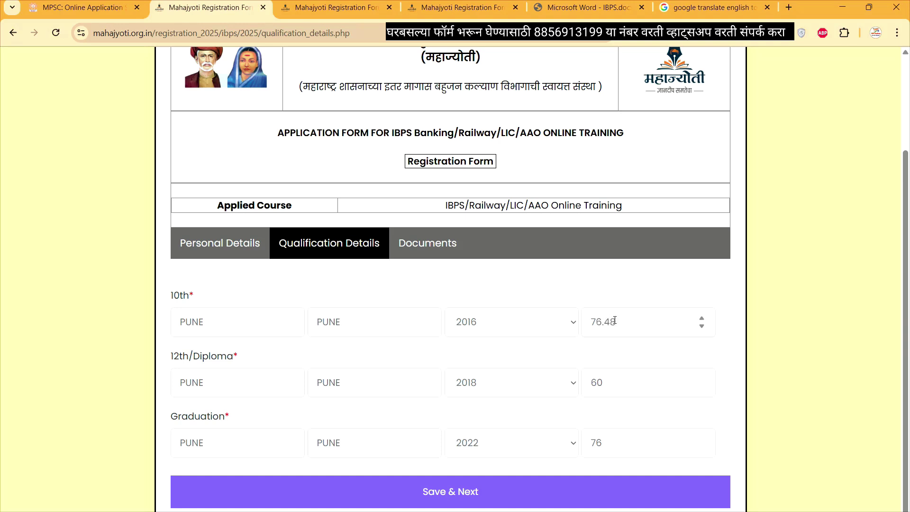
key("BackSpace")
key("BackSpace")
left_click(640, 487)
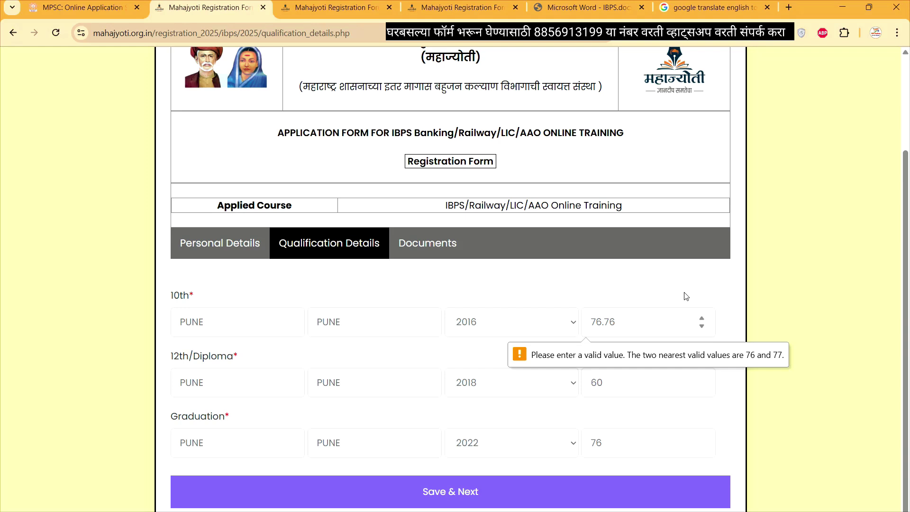
Set the 10th percentage of marks to 77 and save the qualification details to continue to the documents section.
key("BackSpace")
key("BackSpace")
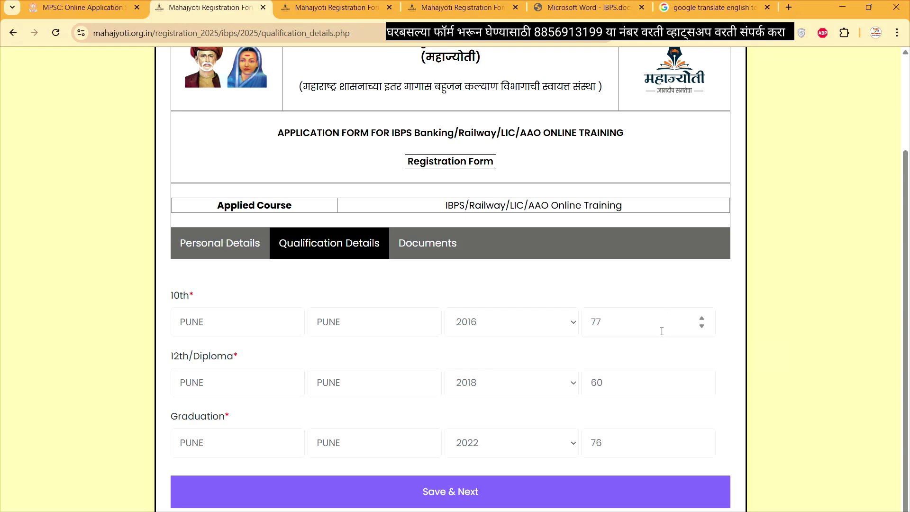
left_click(663, 359)
left_click(497, 491)
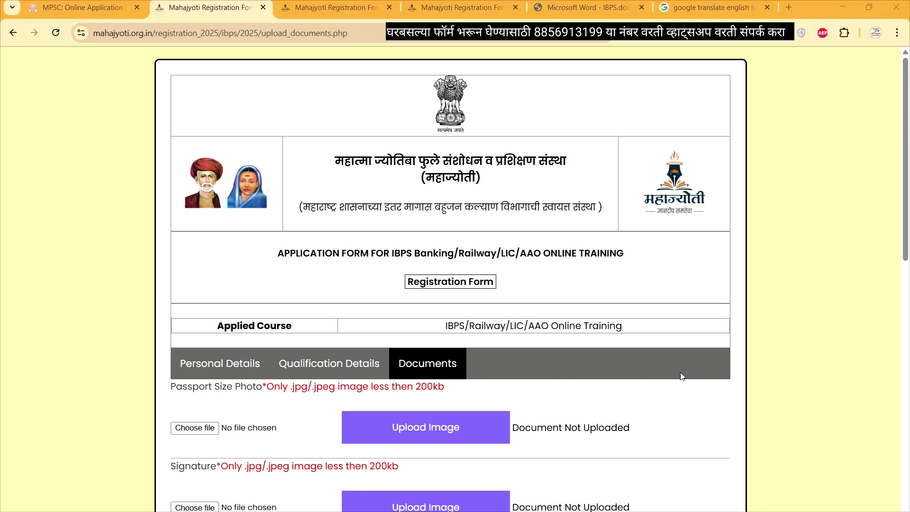
Examine the file format and size requirements for the passport photo, signature, Aadhar card and caste certificate uploads.
scroll(681, 376, "down", 3)
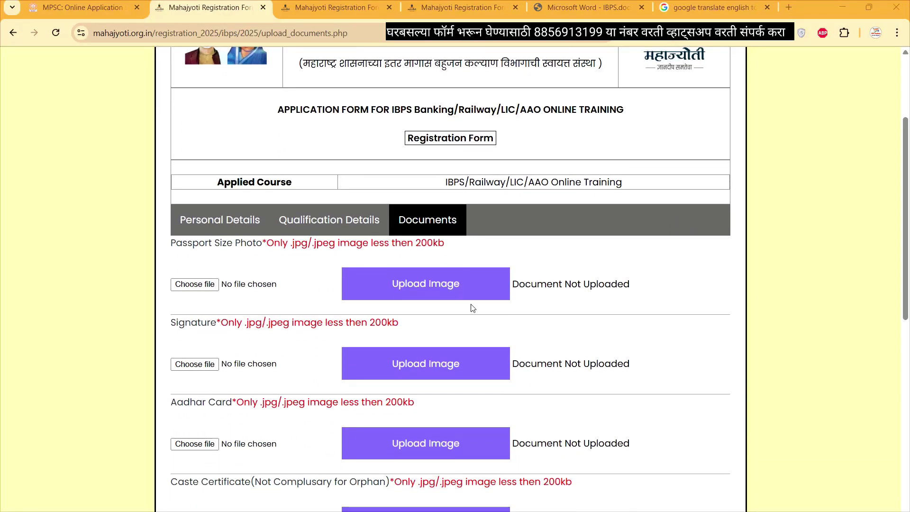
scroll(509, 227, "down", 2)
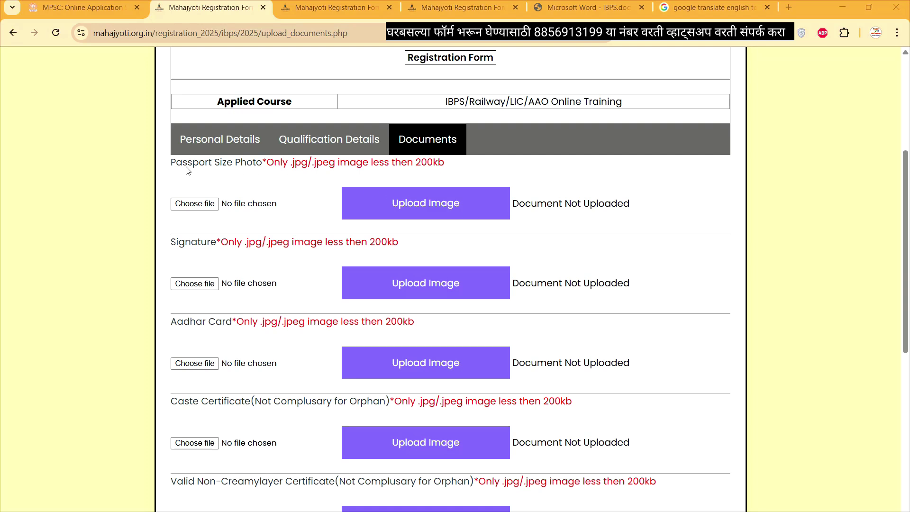
left_click_drag(183, 163, 242, 168)
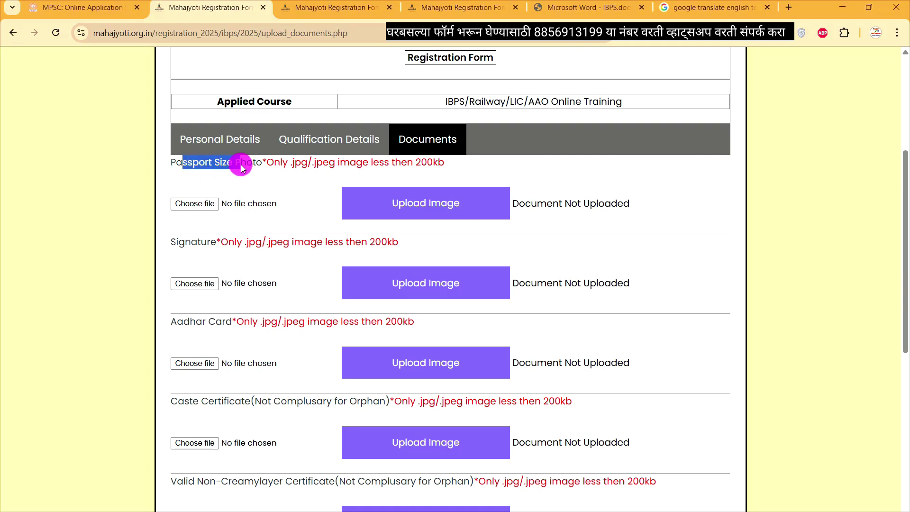
left_click(182, 249)
scroll(254, 274, "down", 2)
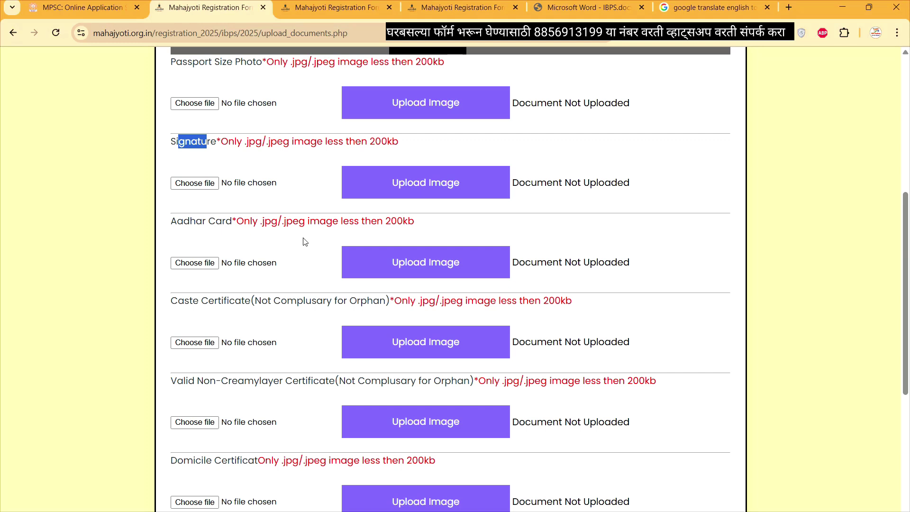
left_click_drag(278, 221, 310, 220)
left_click_drag(414, 221, 380, 223)
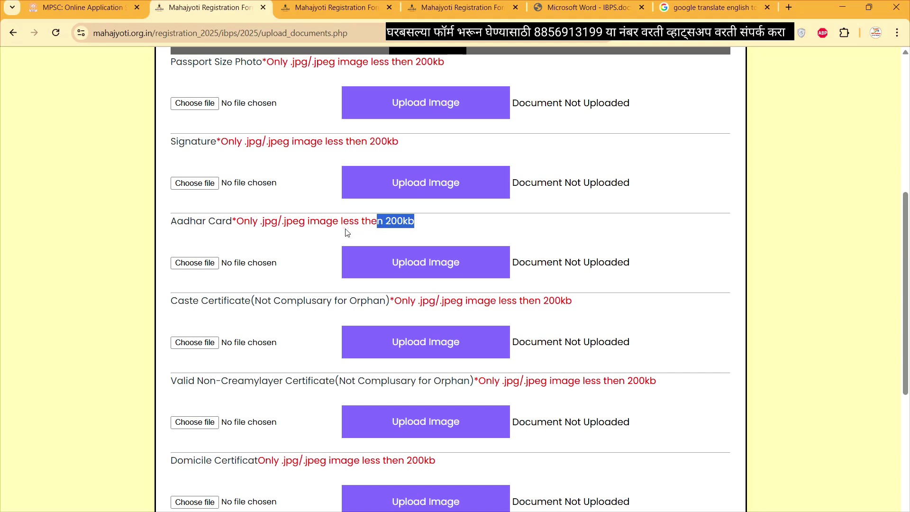
scroll(303, 204, "down", 2)
left_click_drag(183, 152, 234, 153)
left_click(189, 233)
left_click_drag(189, 233, 262, 235)
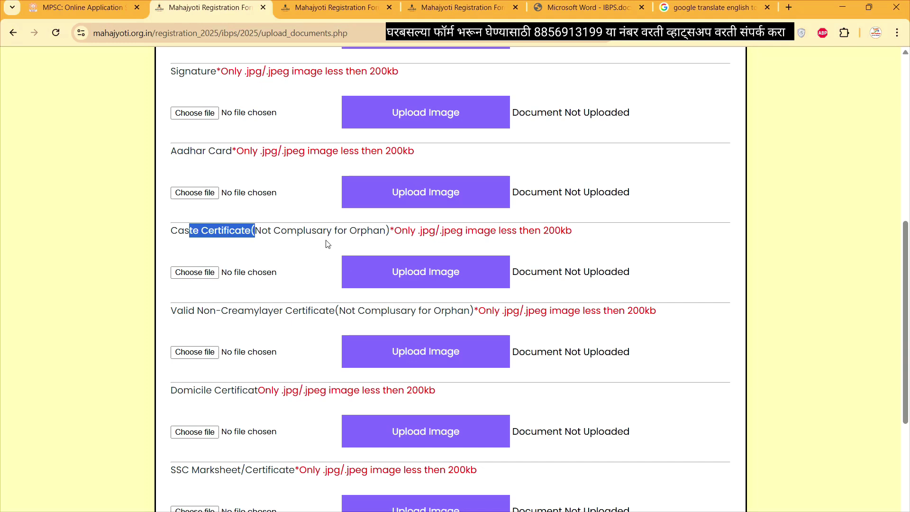
left_click_drag(269, 235, 386, 241)
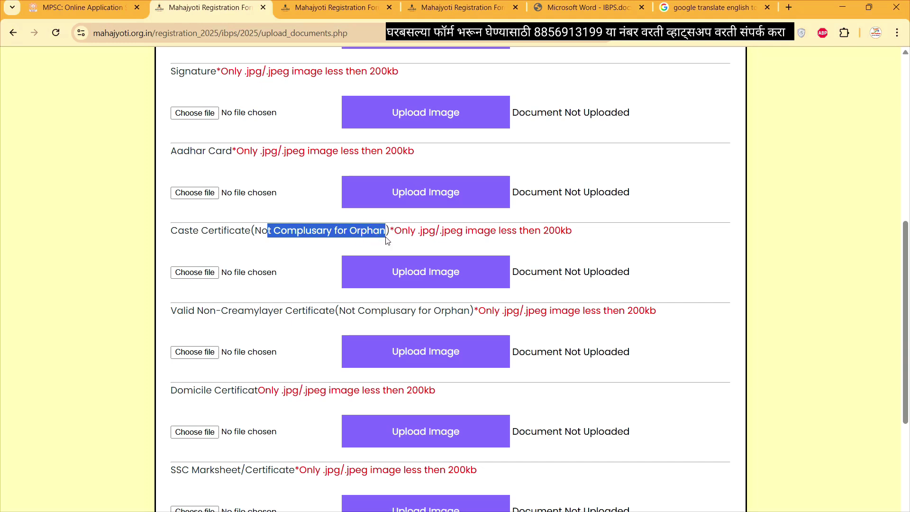
Examine the upload entries for the non-creamy layer and domicile certificates and the SSC, HSC/Diploma and degree marksheets.
scroll(386, 240, "down", 1)
left_click(179, 260)
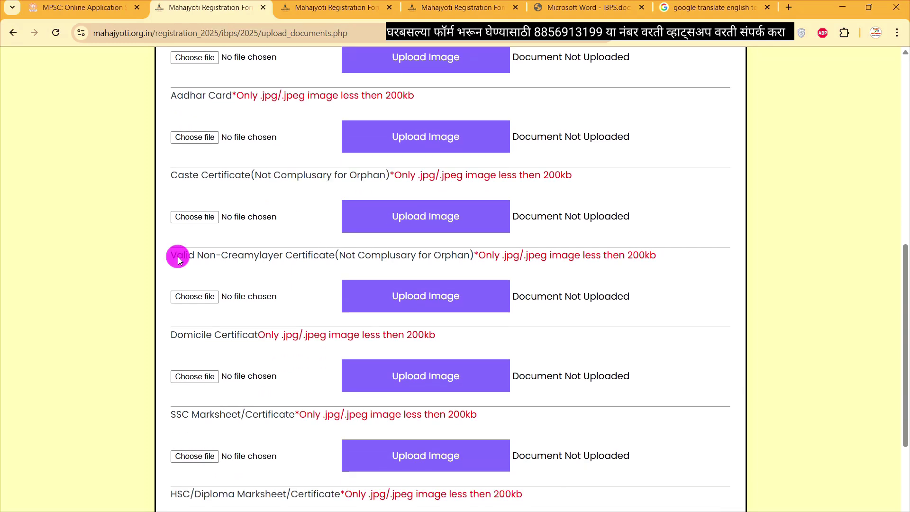
left_click_drag(235, 262, 271, 264)
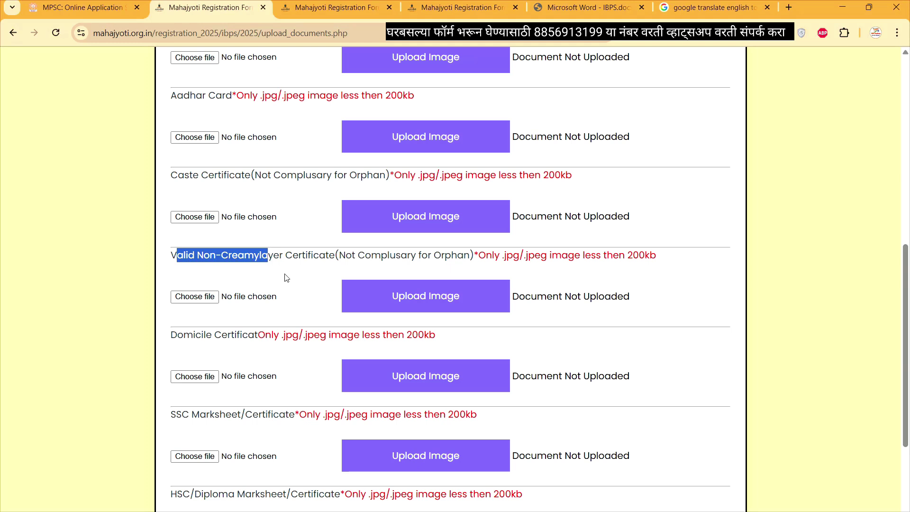
scroll(287, 277, "down", 2)
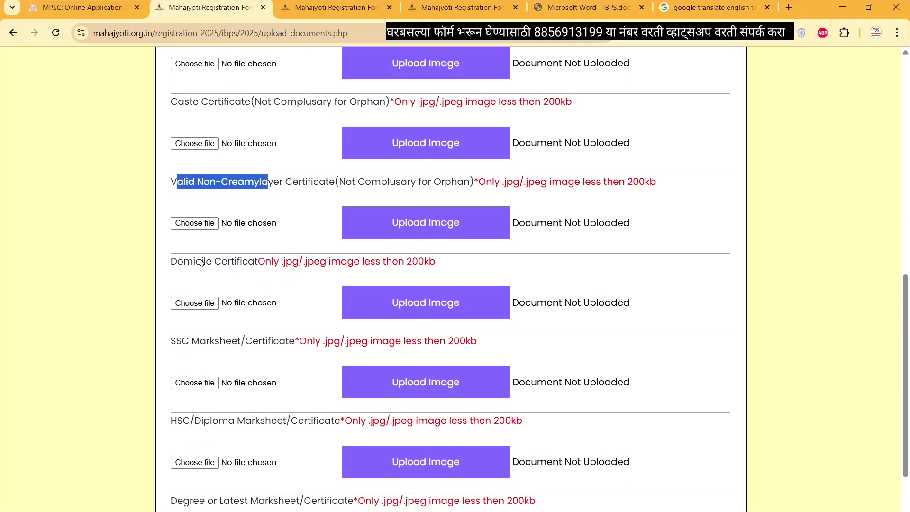
left_click_drag(177, 261, 248, 261)
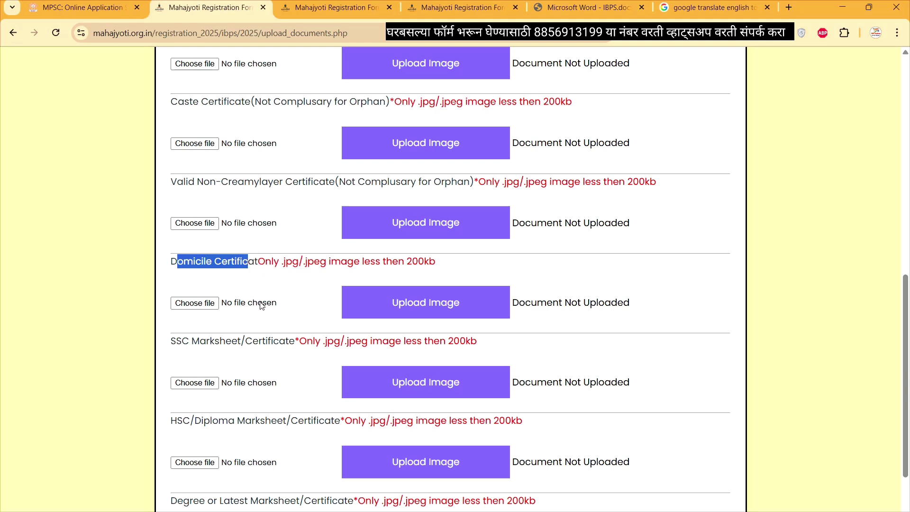
left_click_drag(171, 340, 257, 348)
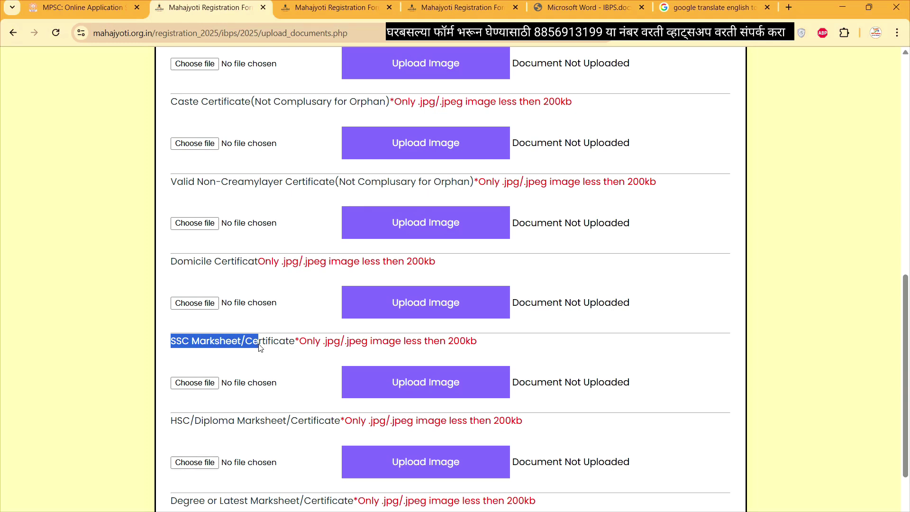
scroll(279, 348, "down", 1)
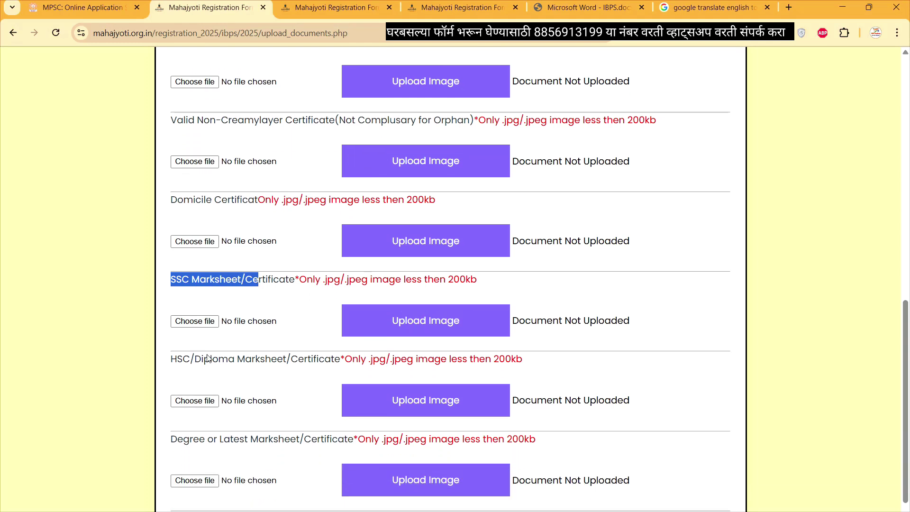
left_click_drag(176, 361, 282, 358)
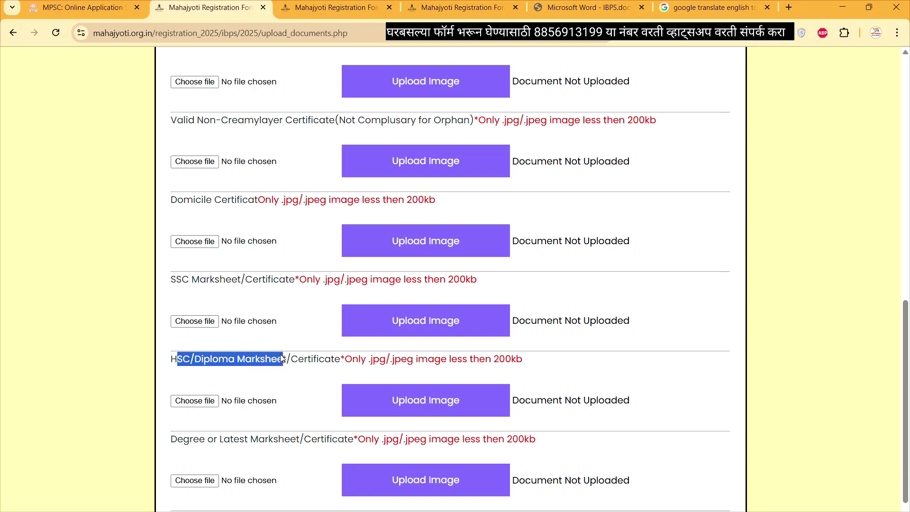
scroll(281, 358, "down", 1)
left_click_drag(177, 385, 312, 385)
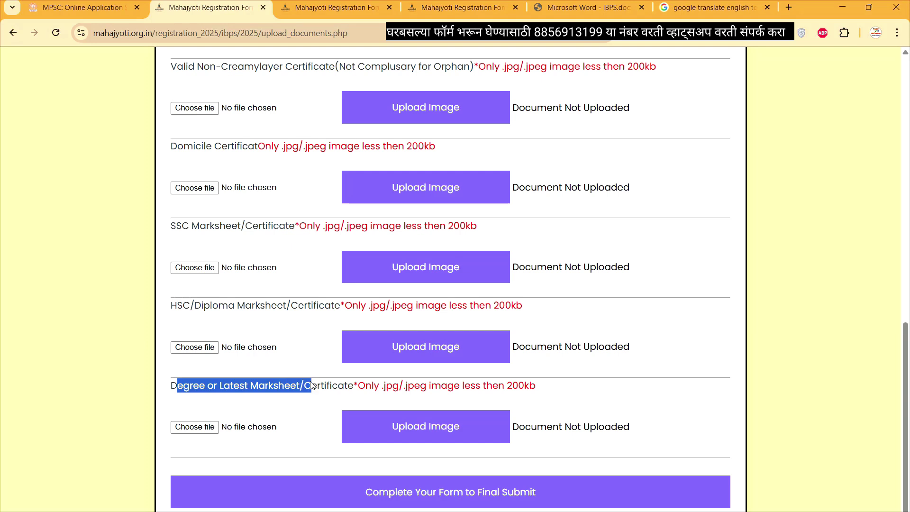
left_click(312, 385)
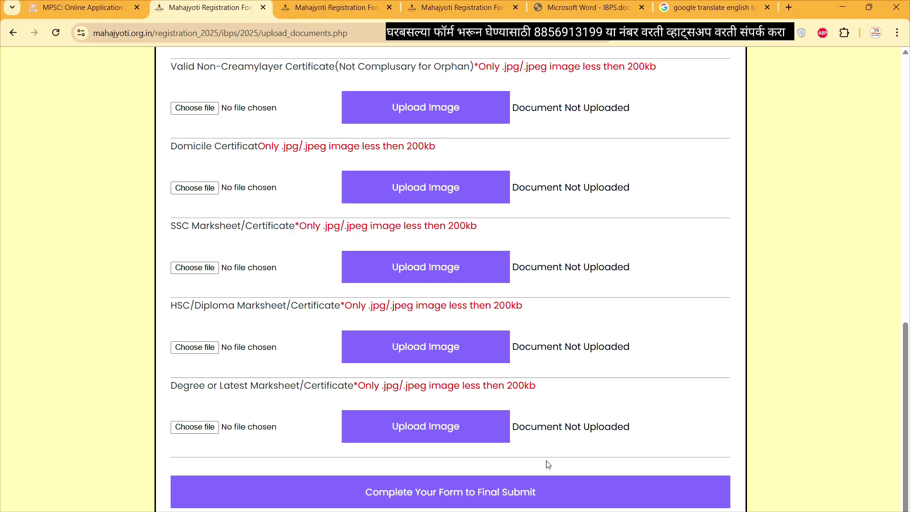
Review the documents section from the passport photo through the marksheets to the declaration before final submission.
scroll(547, 463, "up", 12)
scroll(545, 462, "down", 6)
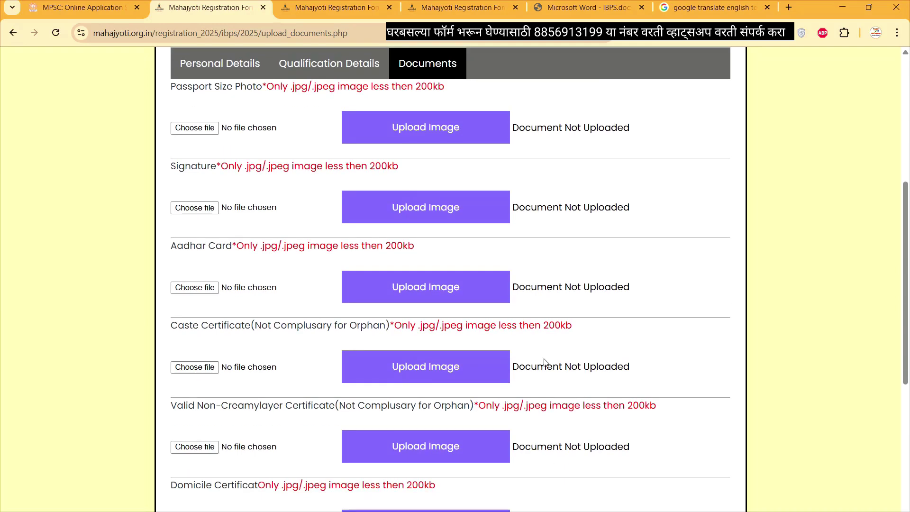
scroll(548, 315, "up", 2)
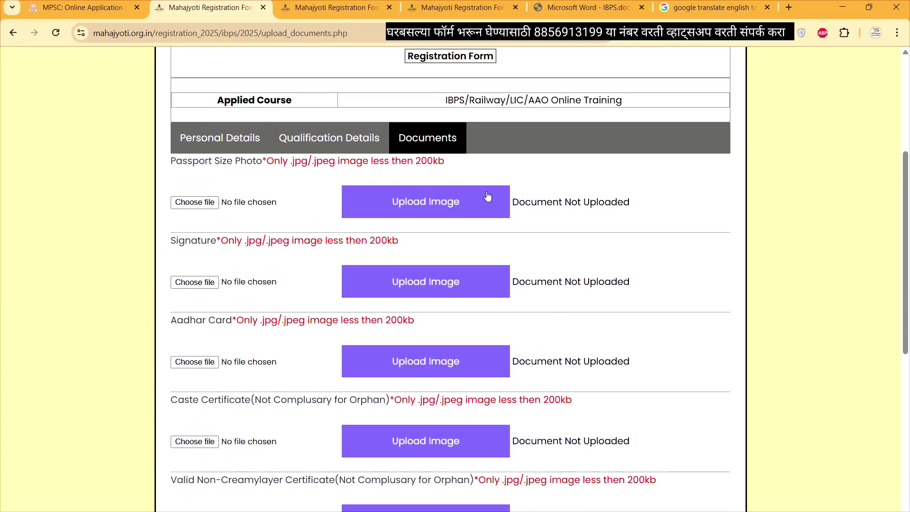
scroll(344, 81, "up", 5)
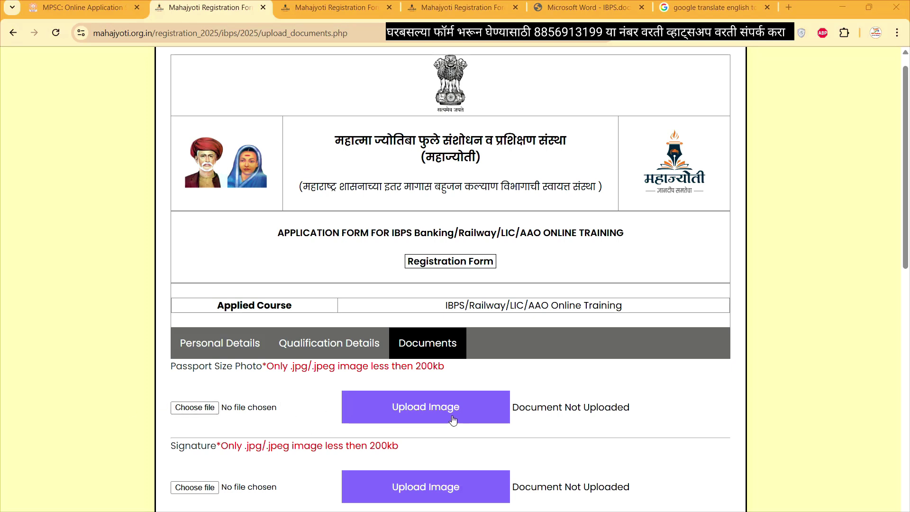
scroll(562, 502, "down", 1)
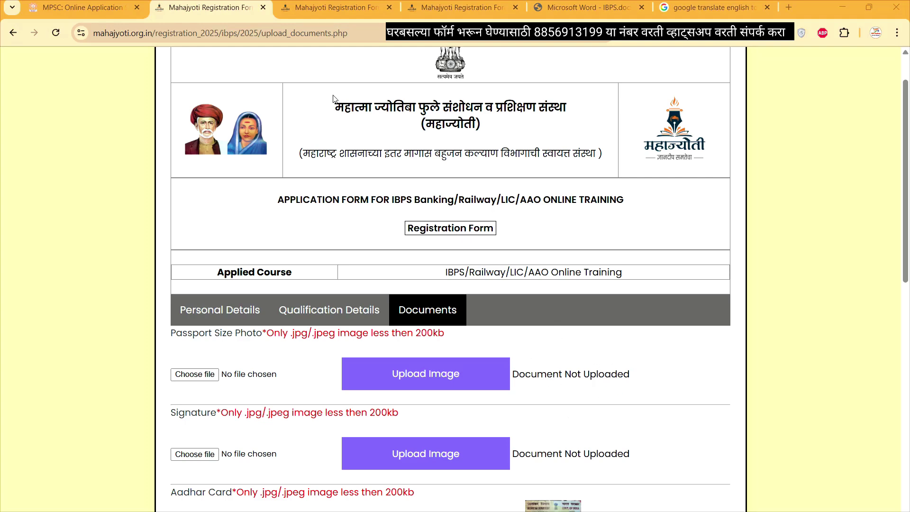
scroll(345, 78, "down", 10)
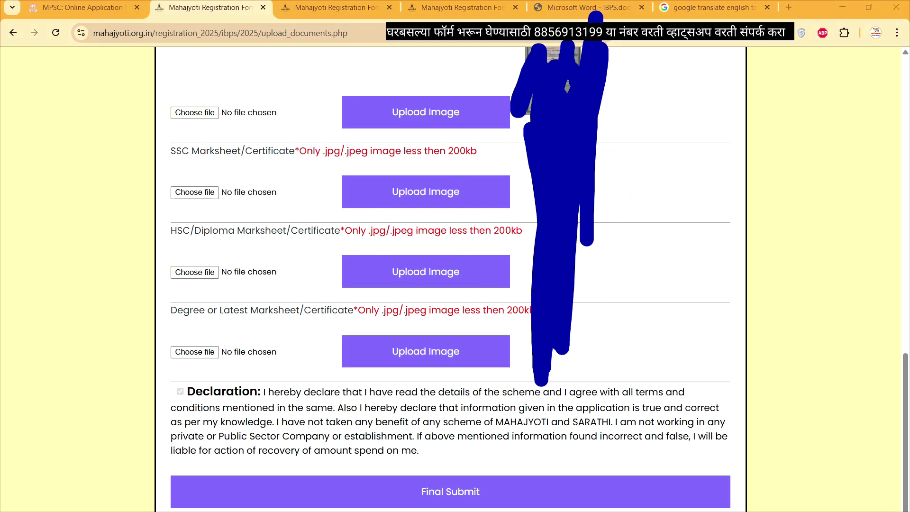
mouse_move(581, 227)
left_mouse_down()
mouse_move(573, 396)
mouse_move(584, 346)
left_mouse_up()
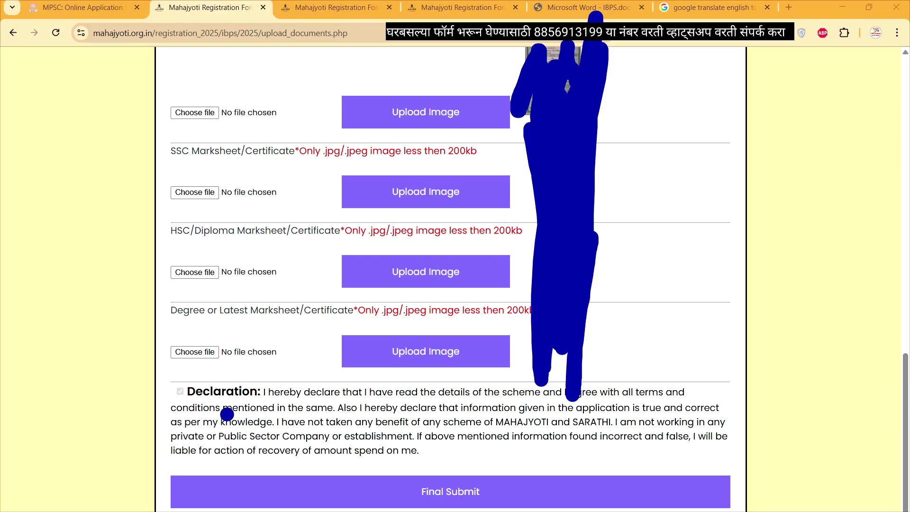
mouse_move(470, 449)
left_mouse_down()
mouse_move(361, 475)
mouse_move(545, 479)
mouse_move(514, 460)
mouse_move(572, 464)
mouse_move(636, 397)
left_mouse_up()
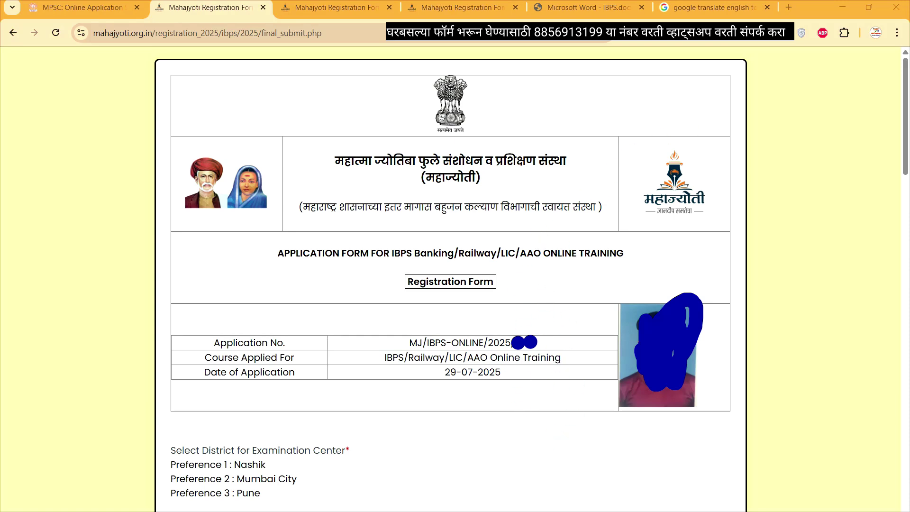
Review the submitted application from its header details to the upload status of each certificate, the declaration date and the print option.
mouse_move(725, 122)
left_mouse_down()
mouse_move(768, 260)
mouse_move(784, 511)
left_mouse_up()
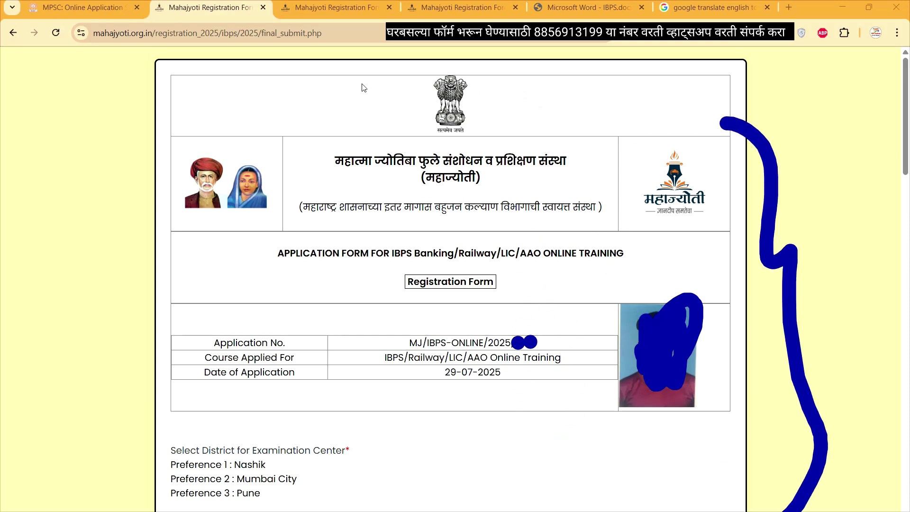
left_click(343, 76)
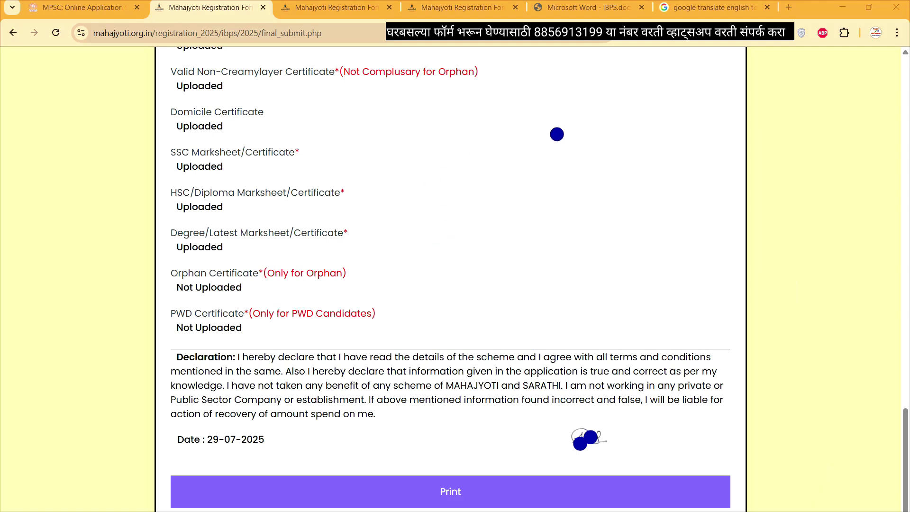
mouse_move(613, 75)
left_mouse_down()
mouse_move(547, 220)
mouse_move(474, 199)
mouse_move(459, 172)
mouse_move(447, 224)
mouse_move(507, 168)
left_mouse_up()
left_click_drag(263, 292, 336, 277)
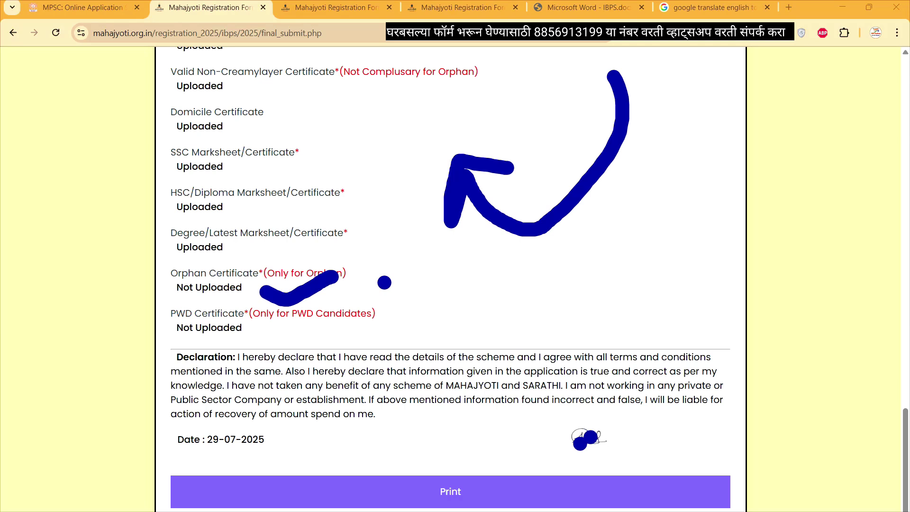
left_click_drag(332, 324, 411, 311)
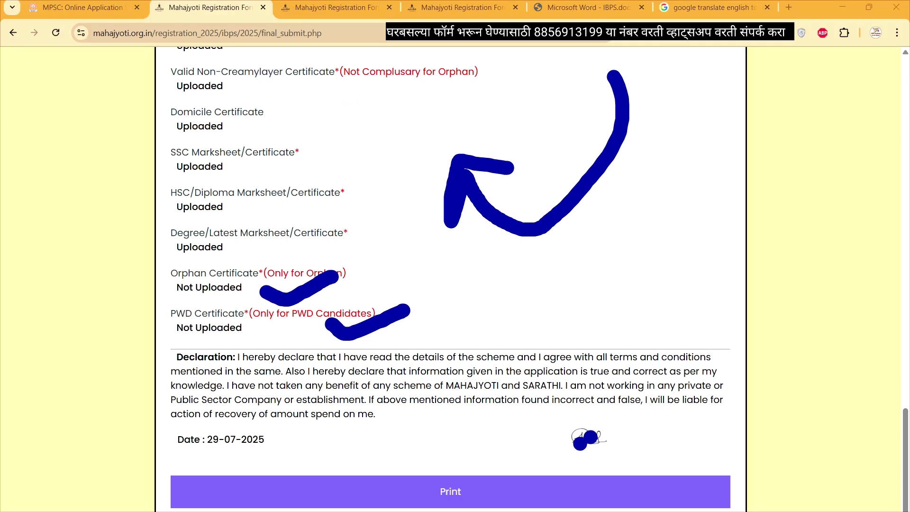
mouse_move(349, 110)
left_mouse_down()
mouse_move(372, 217)
mouse_move(386, 233)
left_mouse_up()
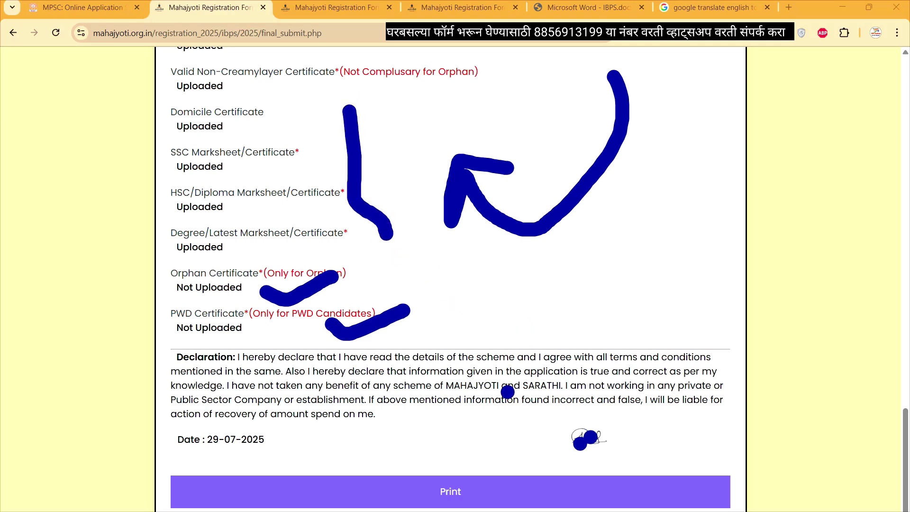
left_click_drag(198, 452, 256, 450)
left_click_drag(428, 453, 393, 510)
mouse_move(501, 436)
left_mouse_down()
mouse_move(525, 511)
mouse_move(419, 425)
left_mouse_up()
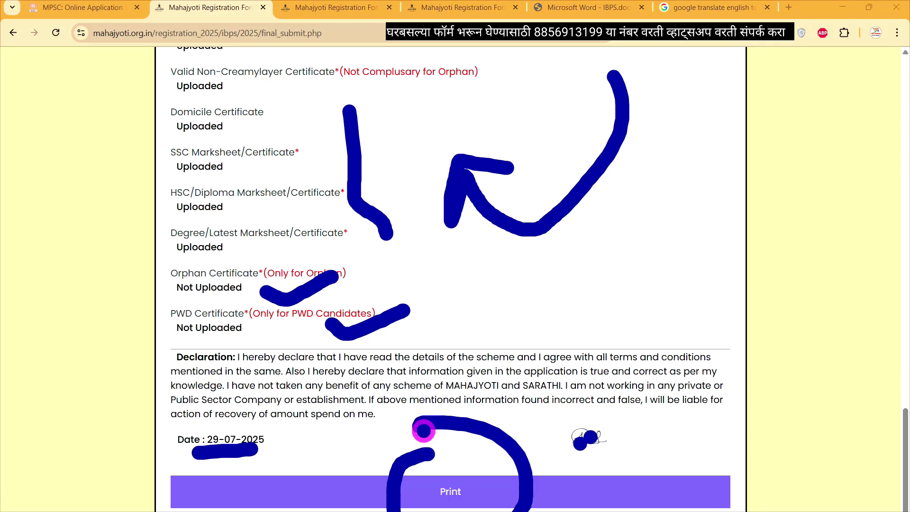